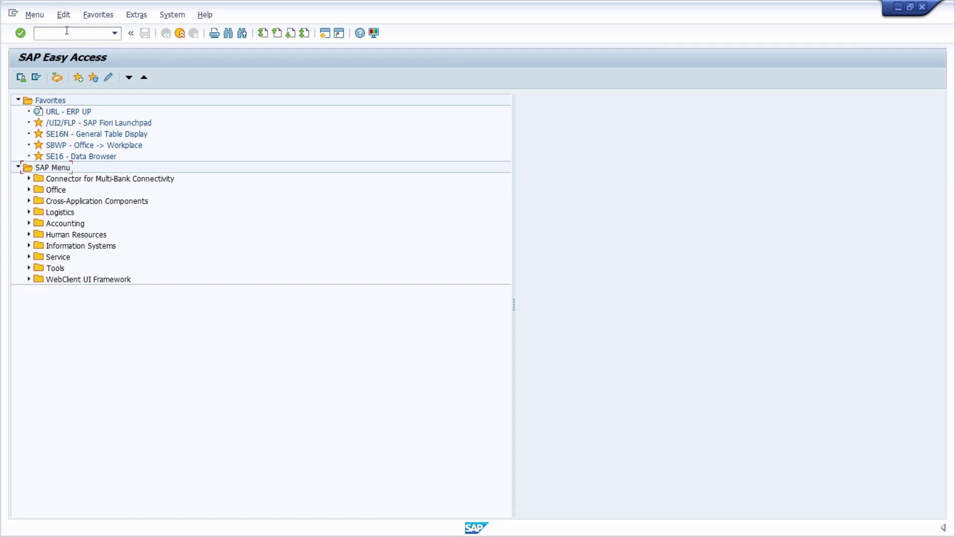
Step: Enter /n/ui2/flp in the command field and highlight its /n prefix
text(/n/ui2/flp)
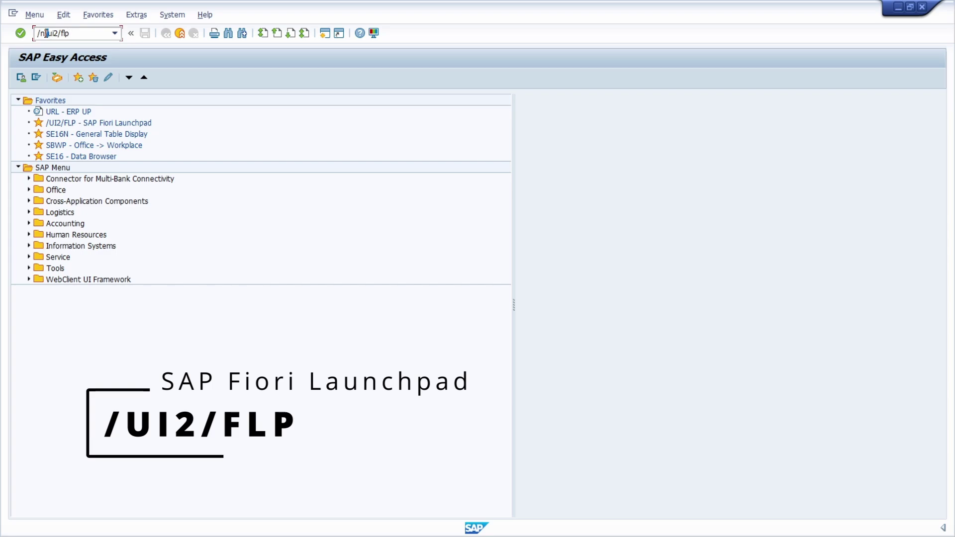
drag(38, 33, 47, 33)
click(93, 35)
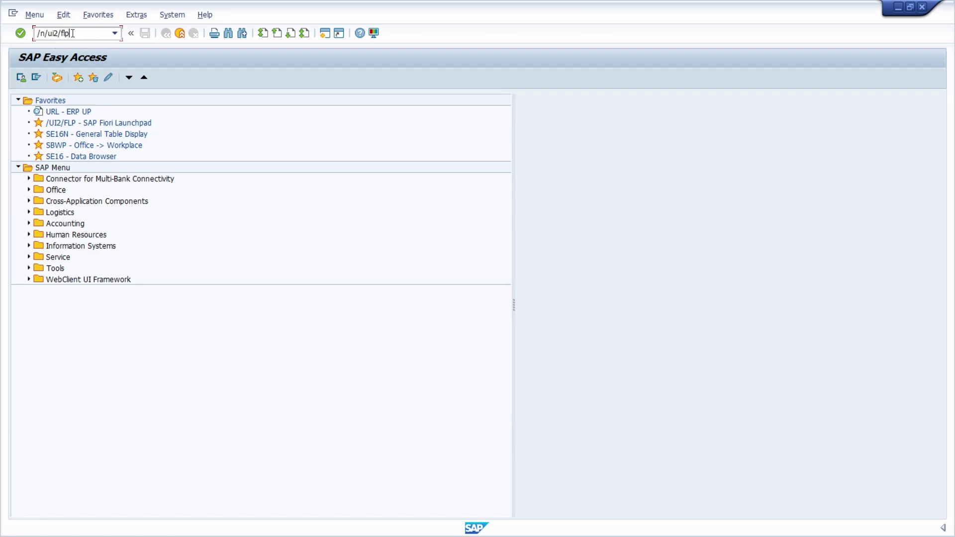
Step: Run /n/ui2/flp, open the Display Accounting View of Purchase Orders tile, then go back
key(Return)
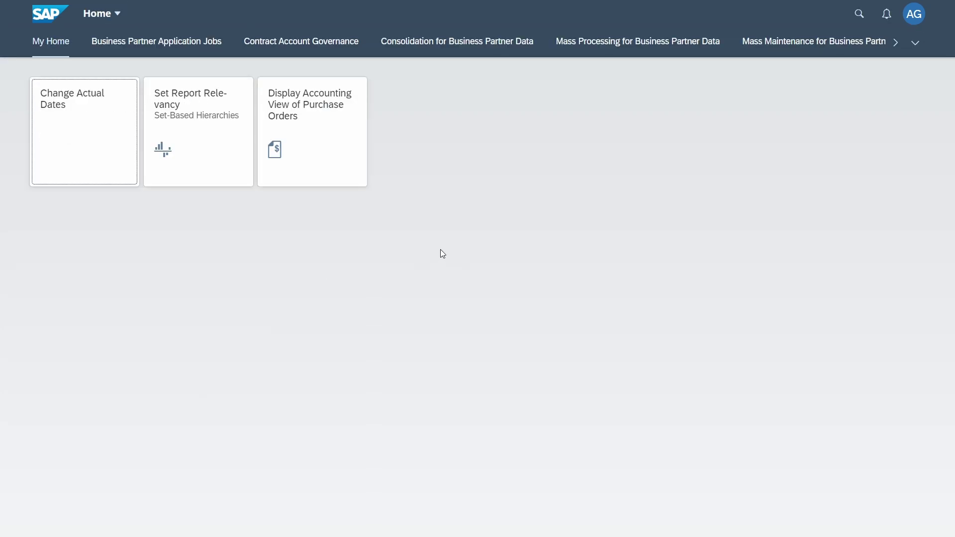
click(341, 145)
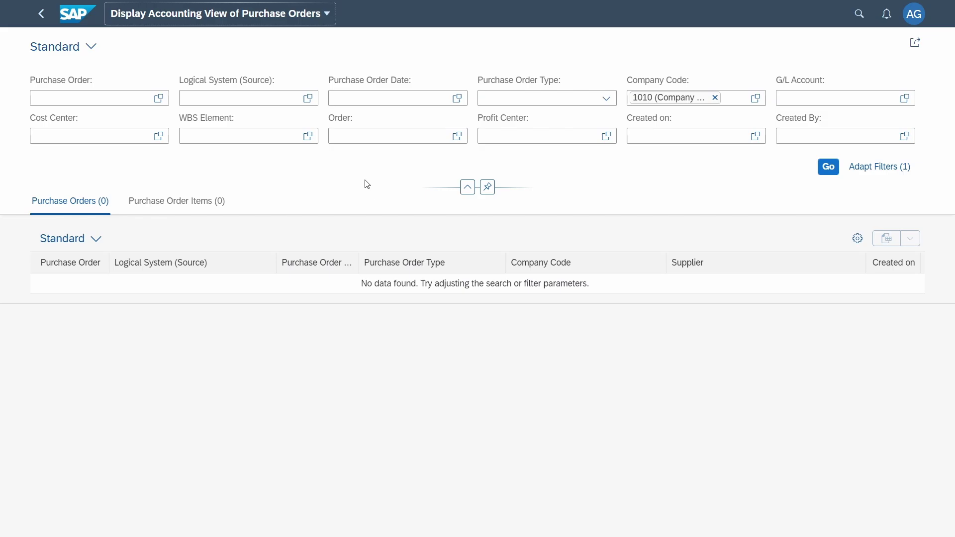
click(40, 15)
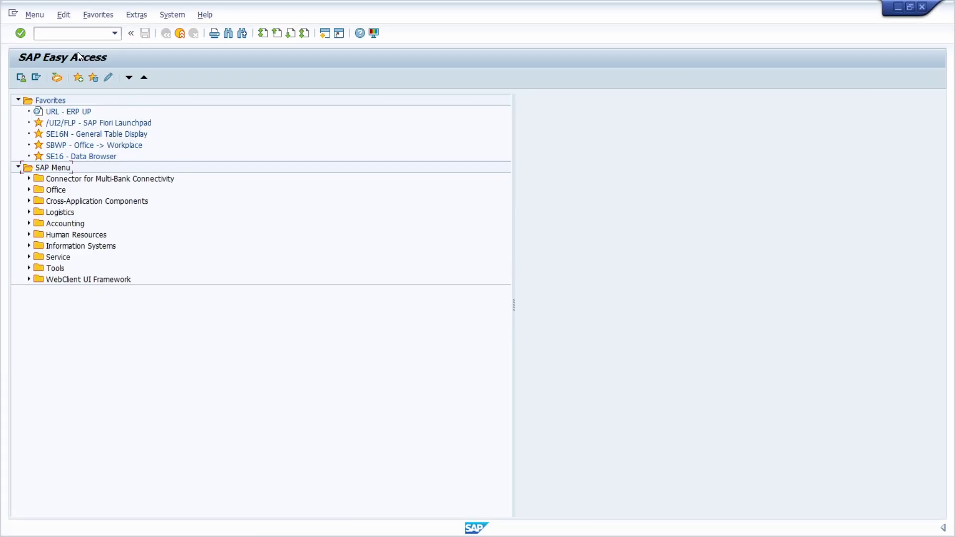
Step: Display the definition of transaction /UI2/FLP in SE93
text(/nse93)
key(Return)
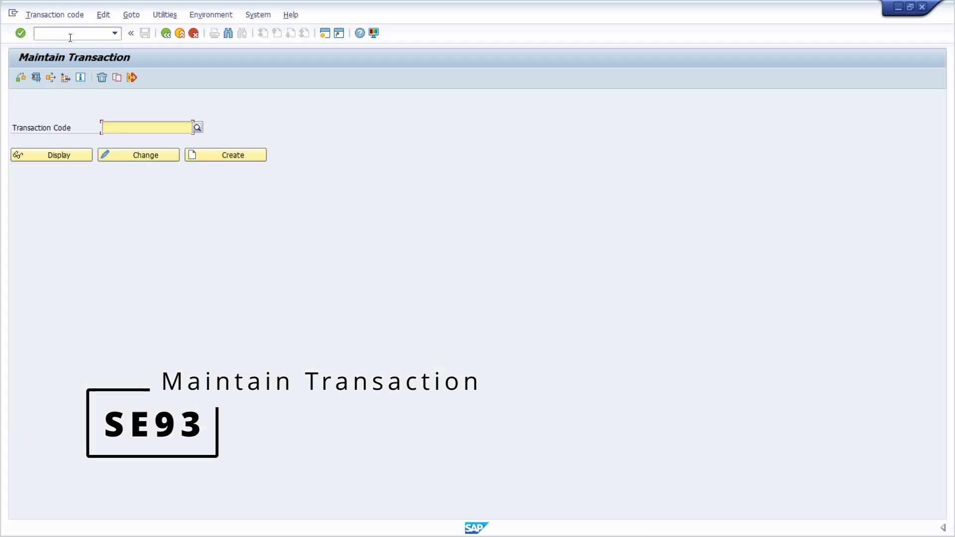
text(/ui2/flp)
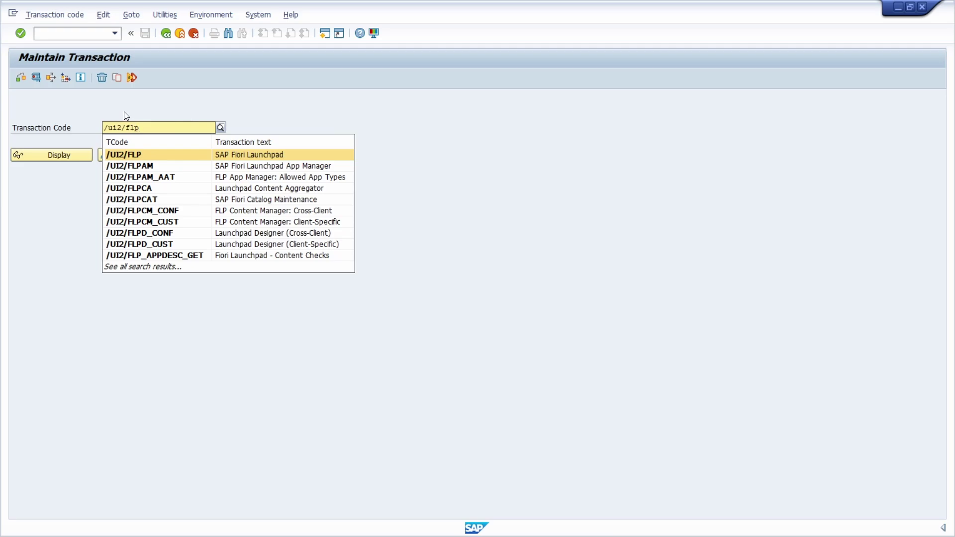
key(Escape)
click(74, 154)
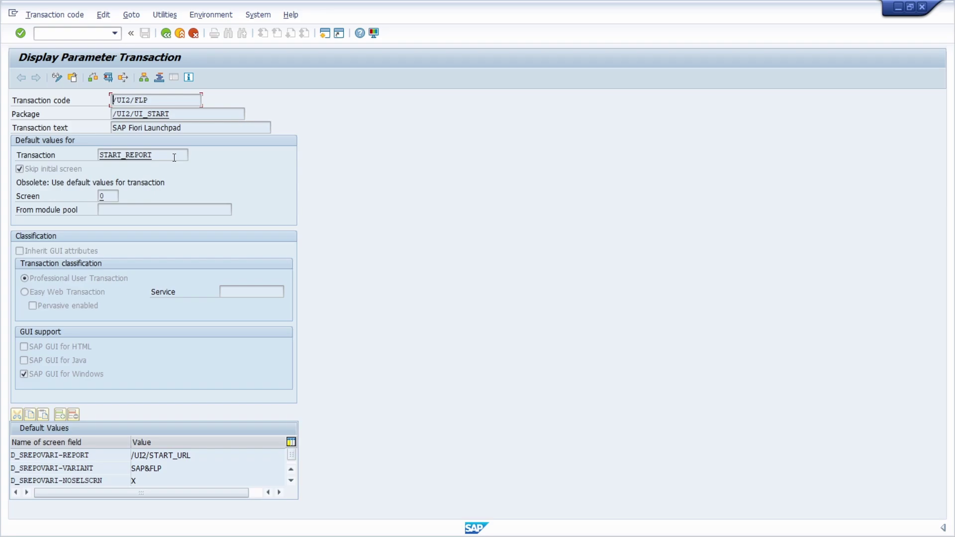
Step: Highlight START_REPORT and the report name /UI2/START_URL in the transaction definition
double_click(139, 156)
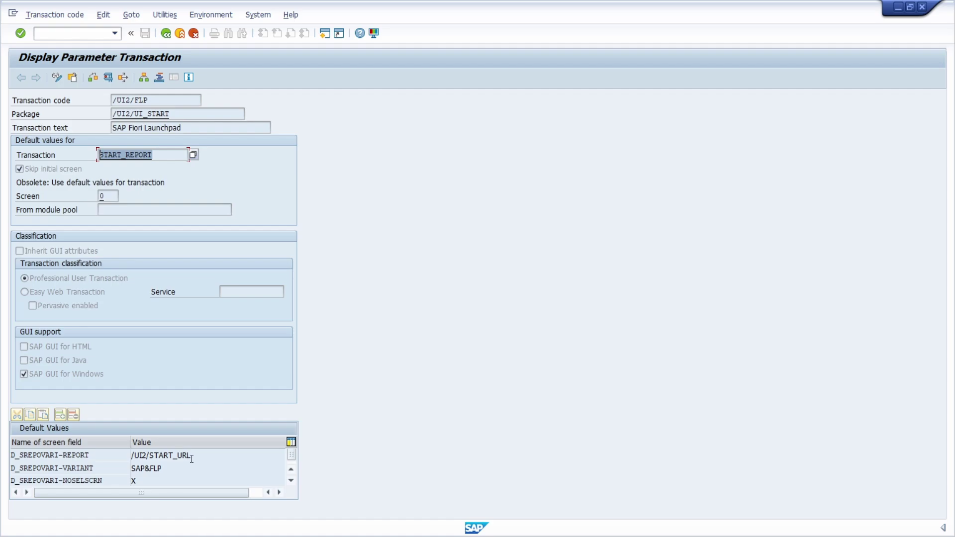
drag(191, 455, 120, 454)
key(ctrl+c)
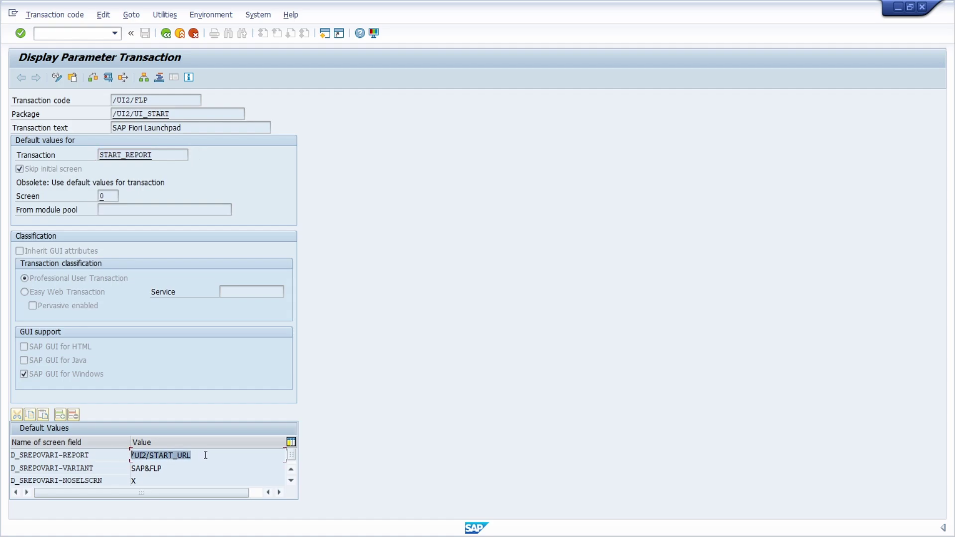
click(72, 163)
Step: Open report /UI2/START_URL in SE38, execute it once, and return to the editor
click(76, 33)
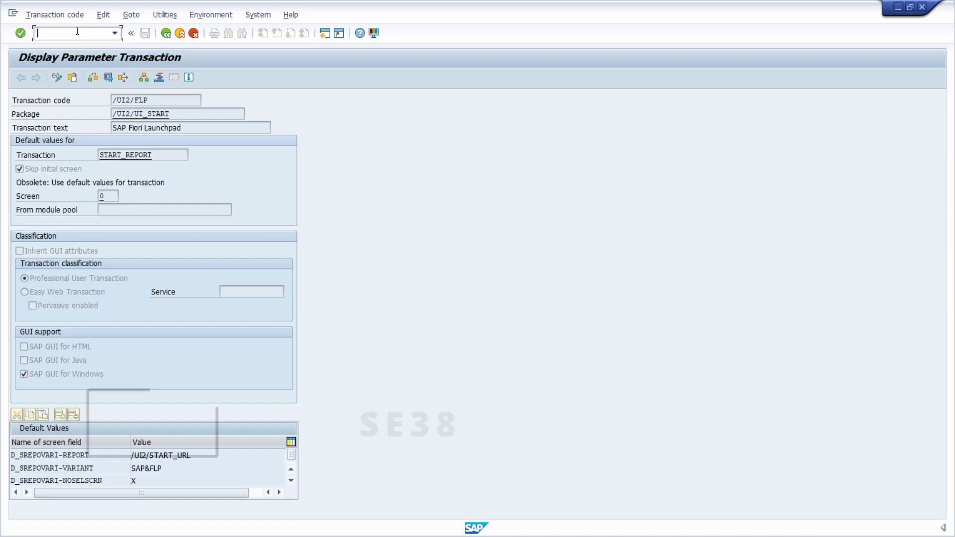
text(/nse38)
key(Return)
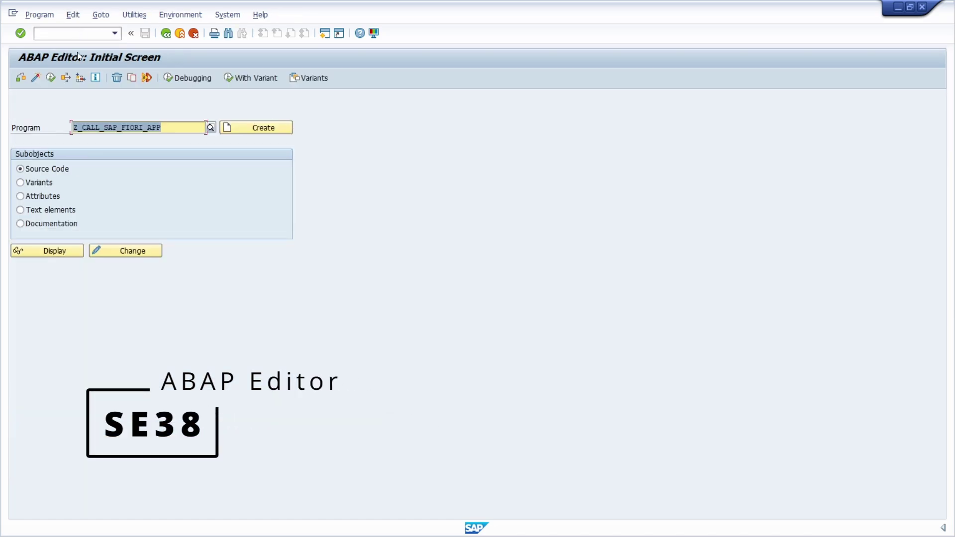
key(ctrl+v)
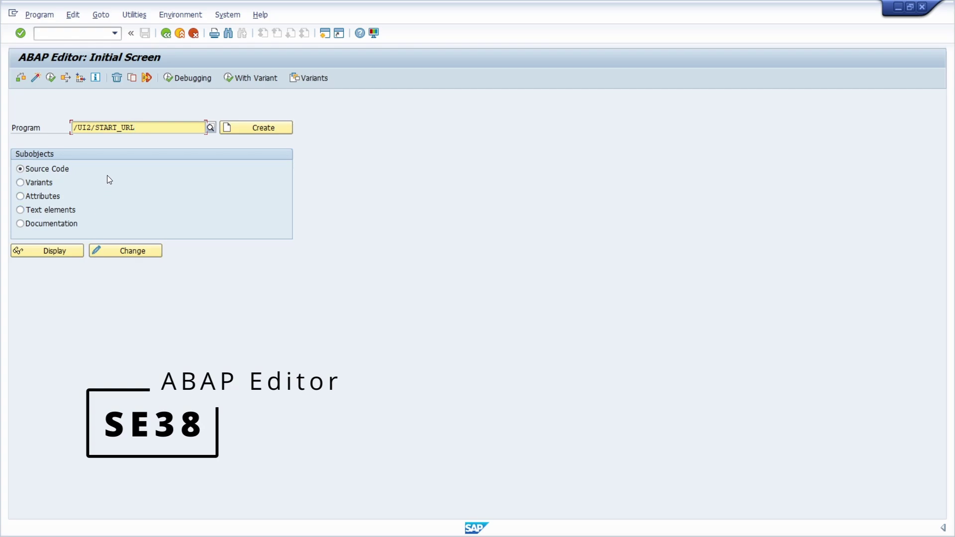
key(F8)
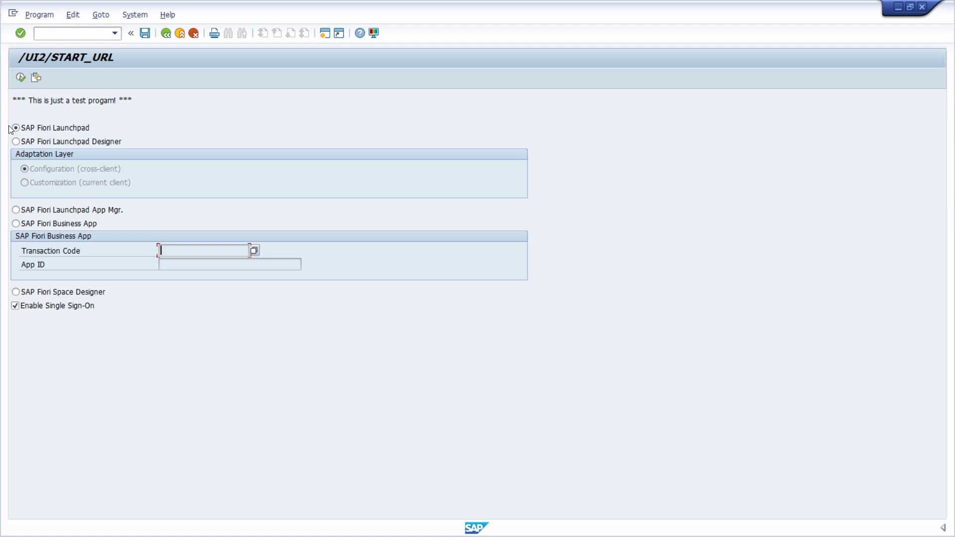
click(166, 33)
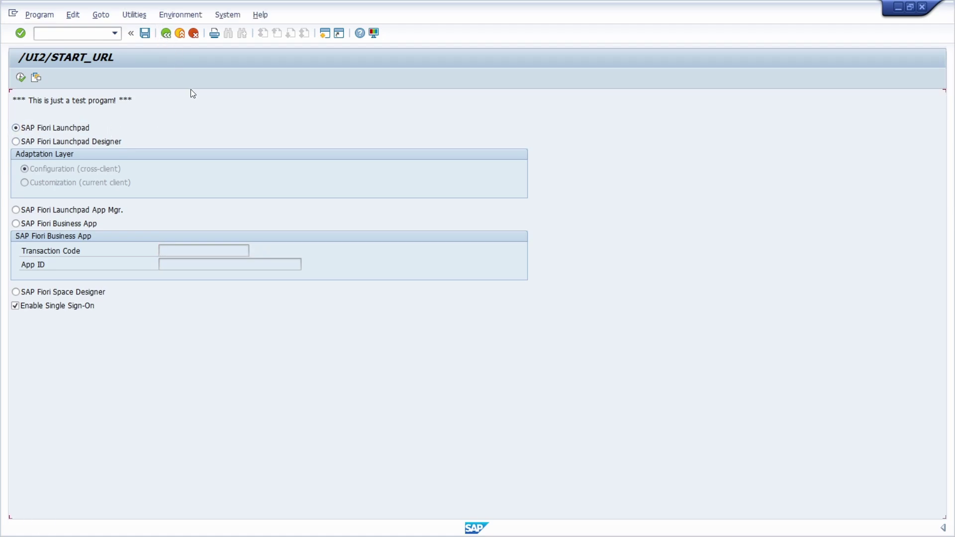
Step: Browse the variants SAP&FLP, SAP&FLPD_CONF and SAP&FLPD_CUST, then cancel without running
click(243, 80)
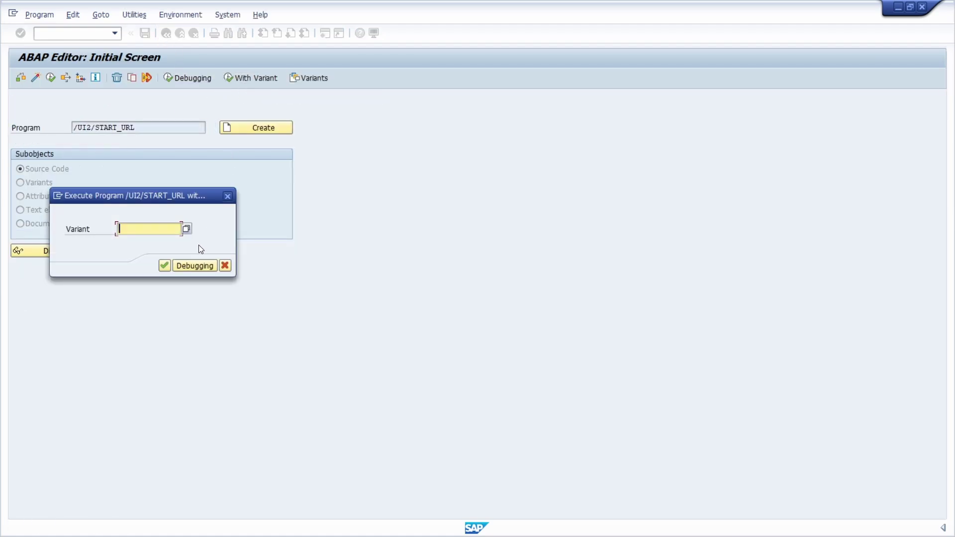
click(187, 228)
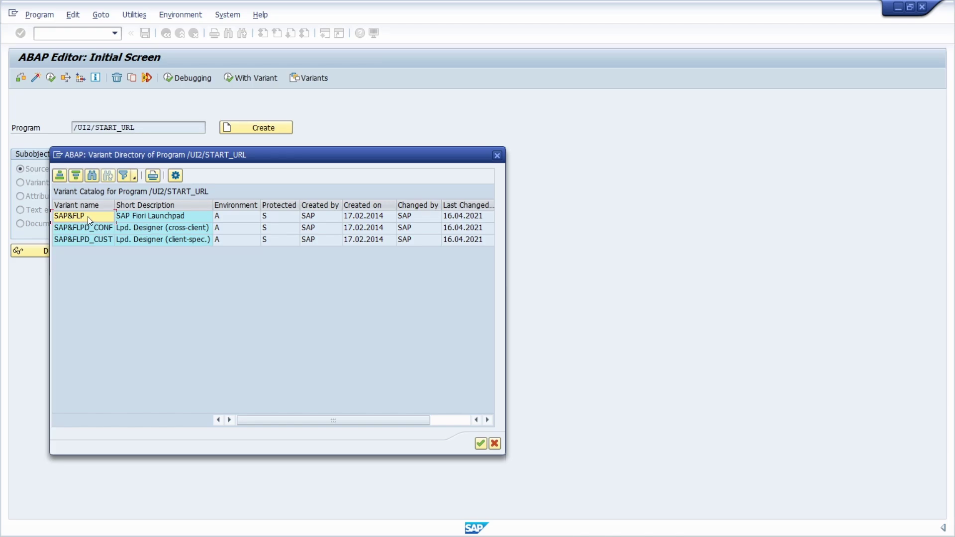
click(88, 216)
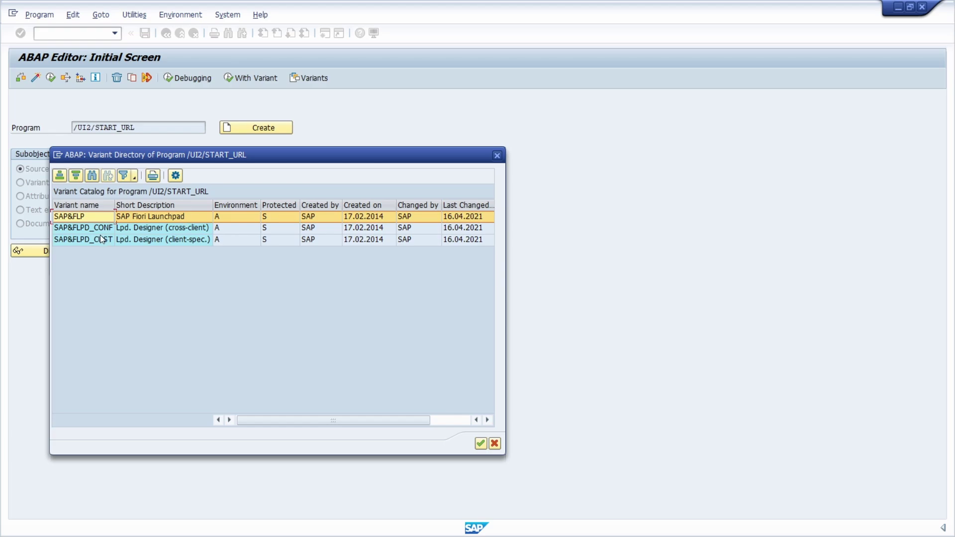
key(Down)
key(Down)
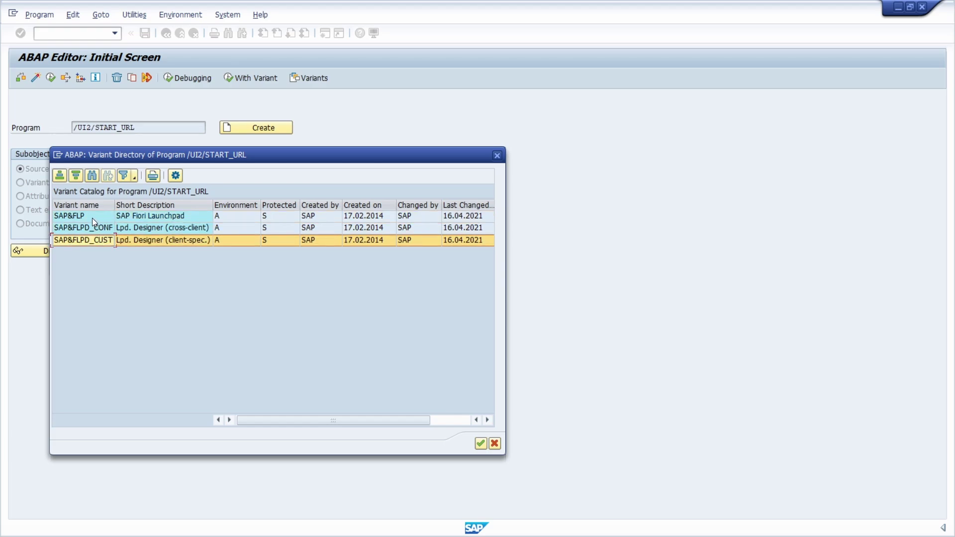
click(497, 155)
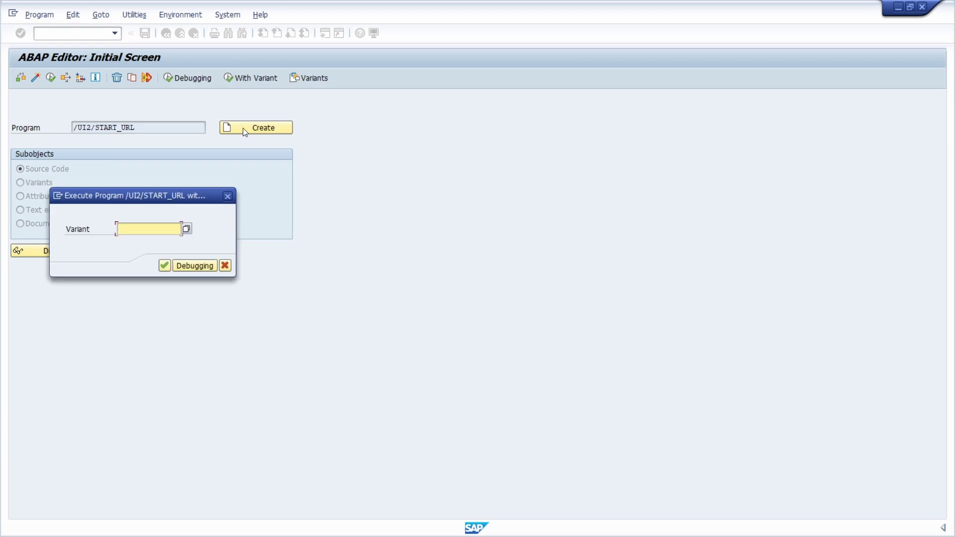
click(226, 196)
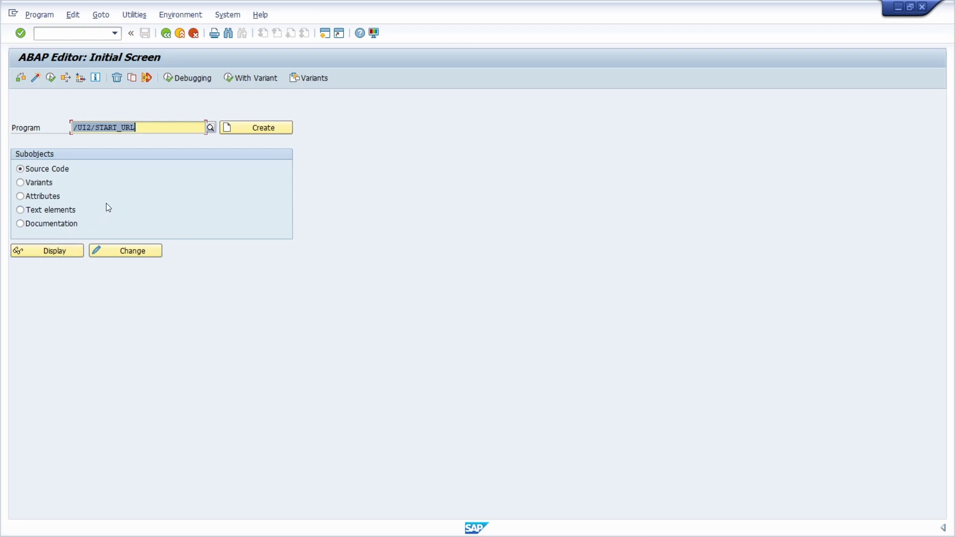
Step: Execute /UI2/START_URL and select the SAP Fiori Business App option, ready for a transaction code
key(F8)
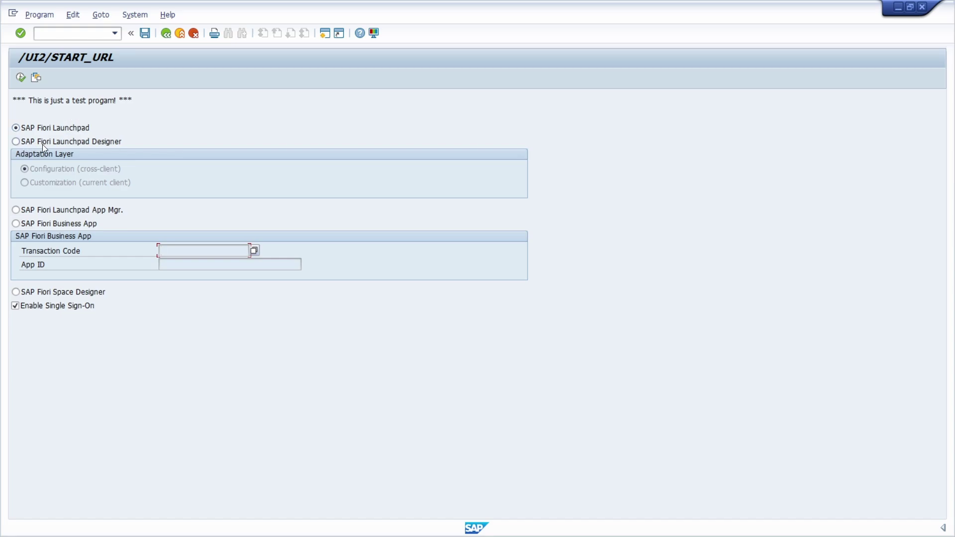
click(57, 142)
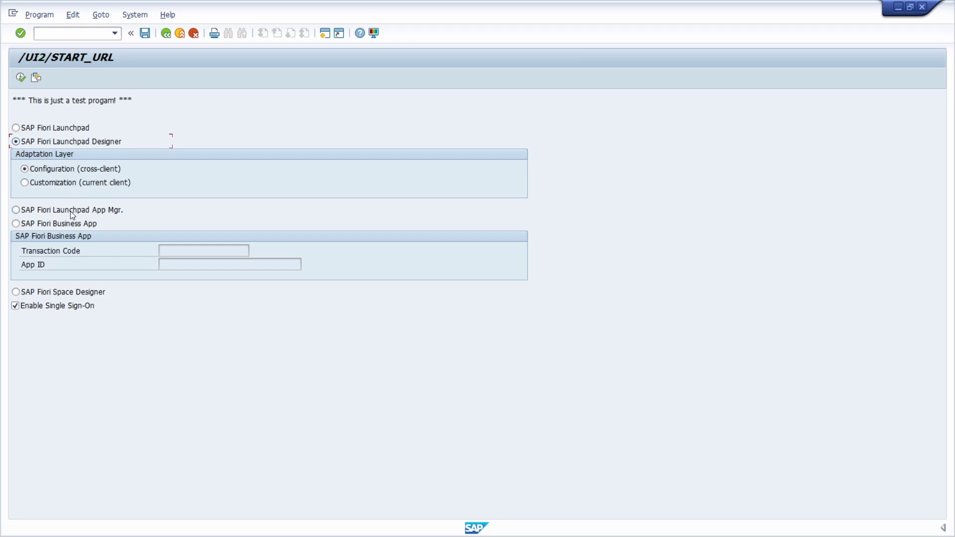
click(36, 210)
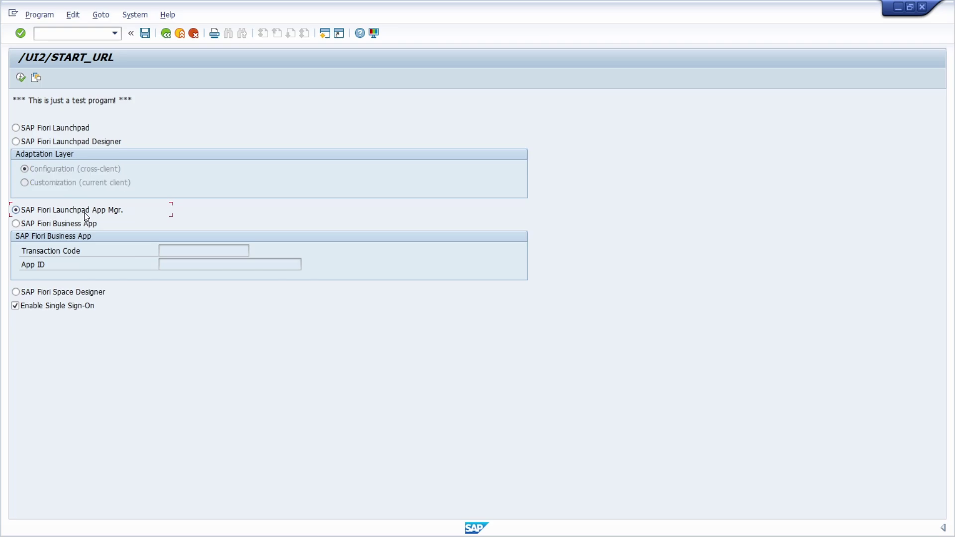
click(46, 224)
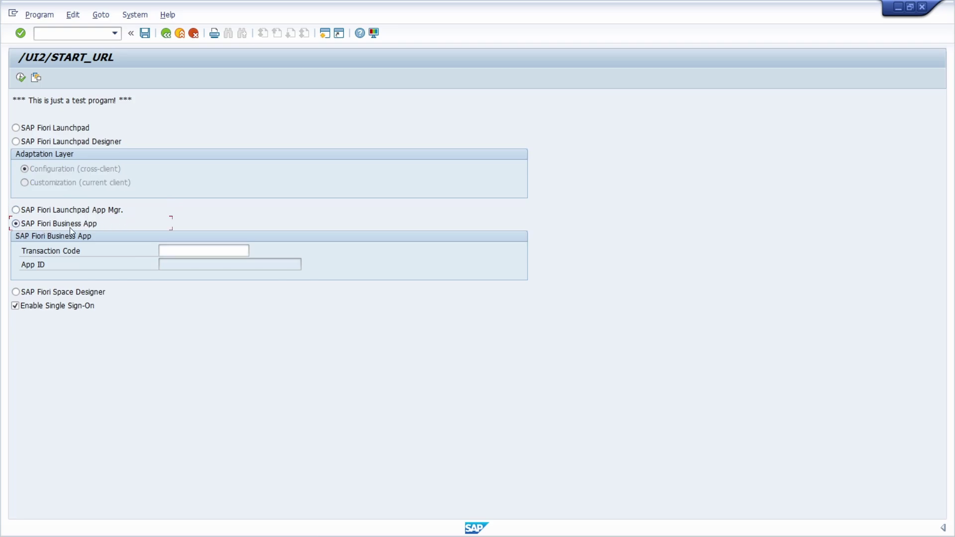
click(194, 251)
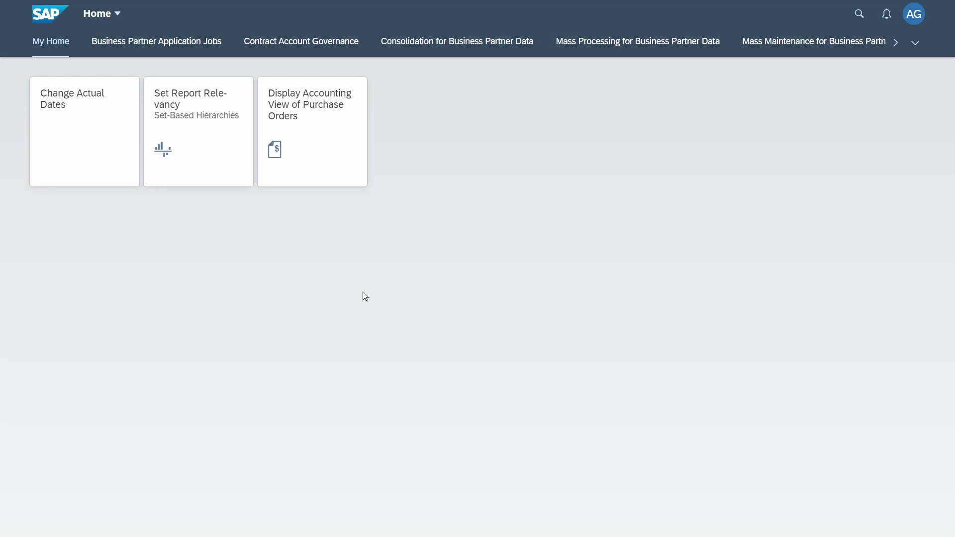
Step: Open the Display Accounting View of Purchase Orders tile from the launchpad home page
click(339, 183)
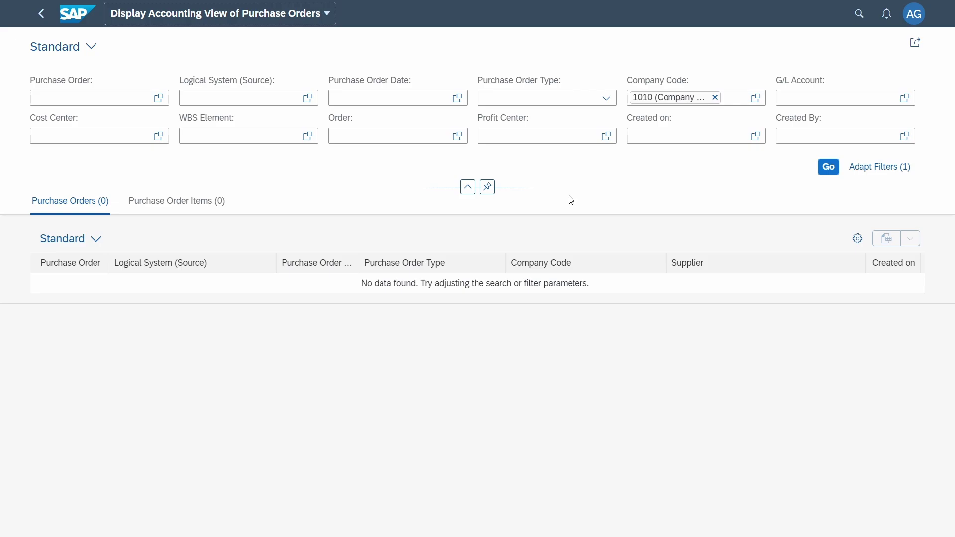
Step: Show the app's About details from the user menu and select its ID F4700
click(917, 25)
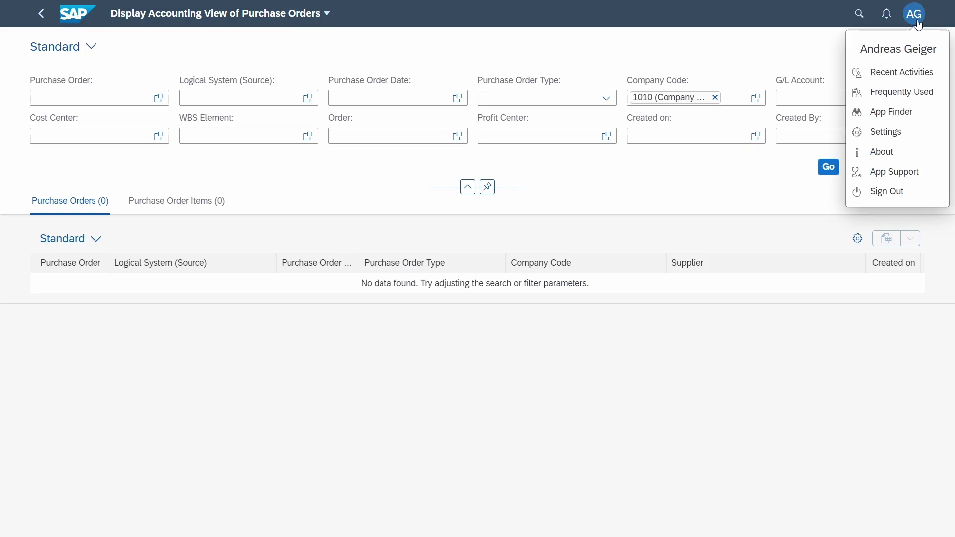
click(901, 159)
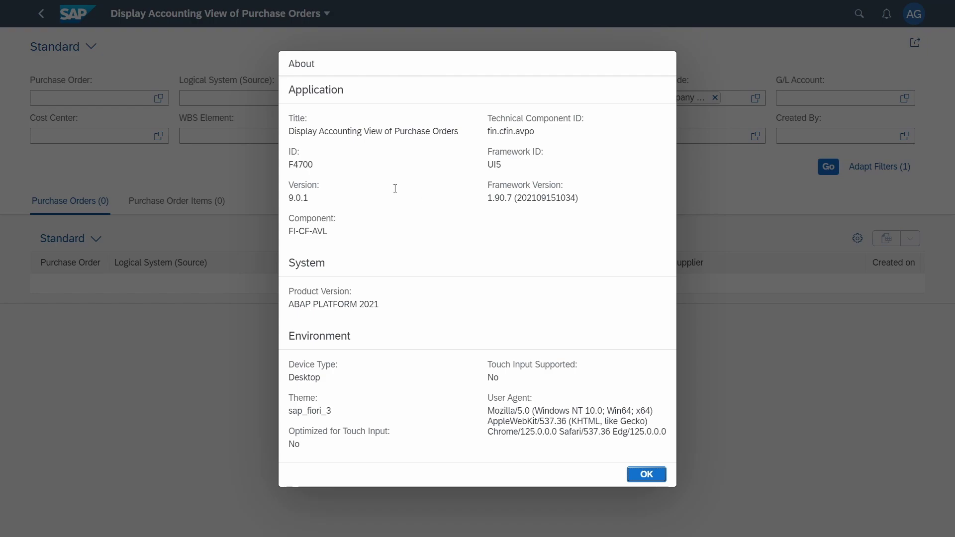
double_click(301, 168)
key(ctrl+c)
Step: Run /UI2/START_URL with the App Mgr. option and allow access, remembering the decision
click(647, 475)
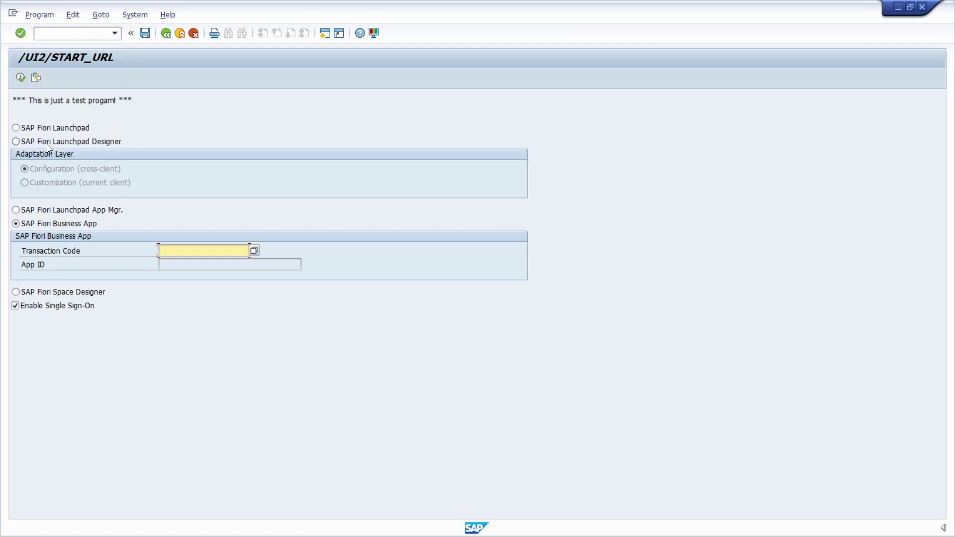
click(35, 210)
click(20, 79)
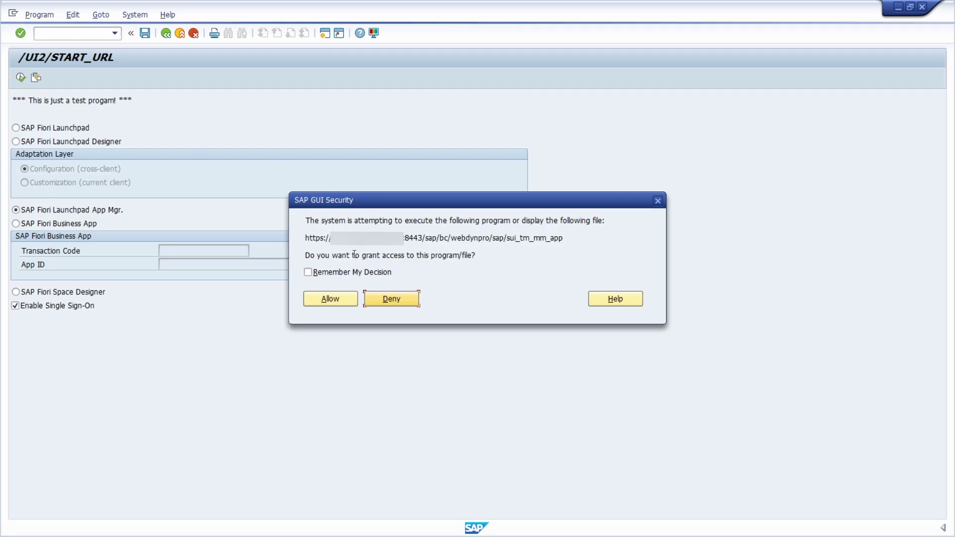
click(318, 273)
click(327, 299)
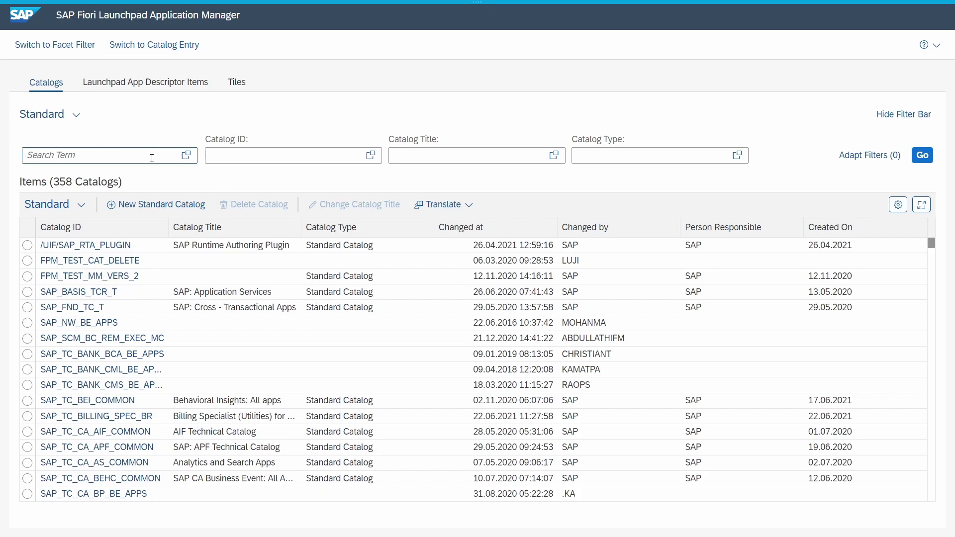
Step: Search the Tiles list for F4700 and open its catalog SAP_TC_FIN_CFIN_COMMON
click(236, 82)
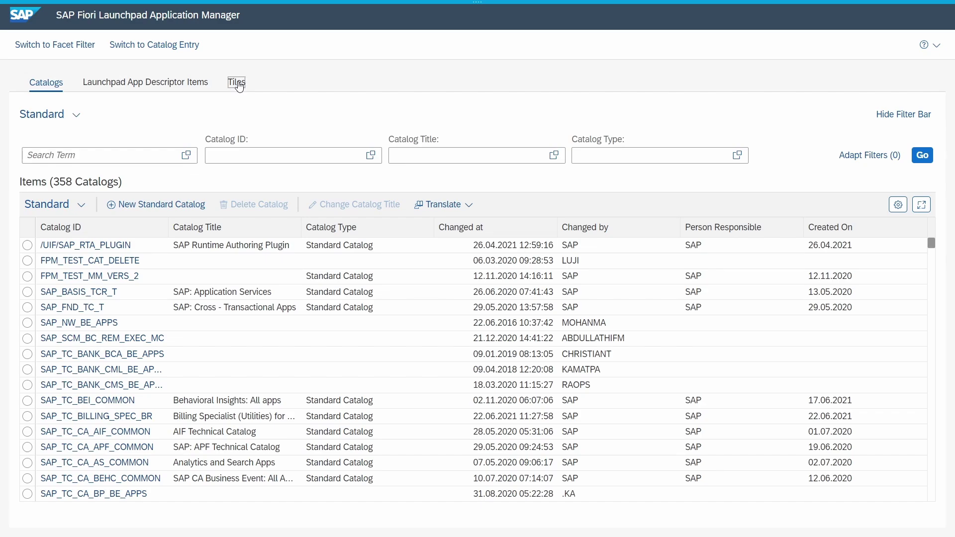
click(99, 157)
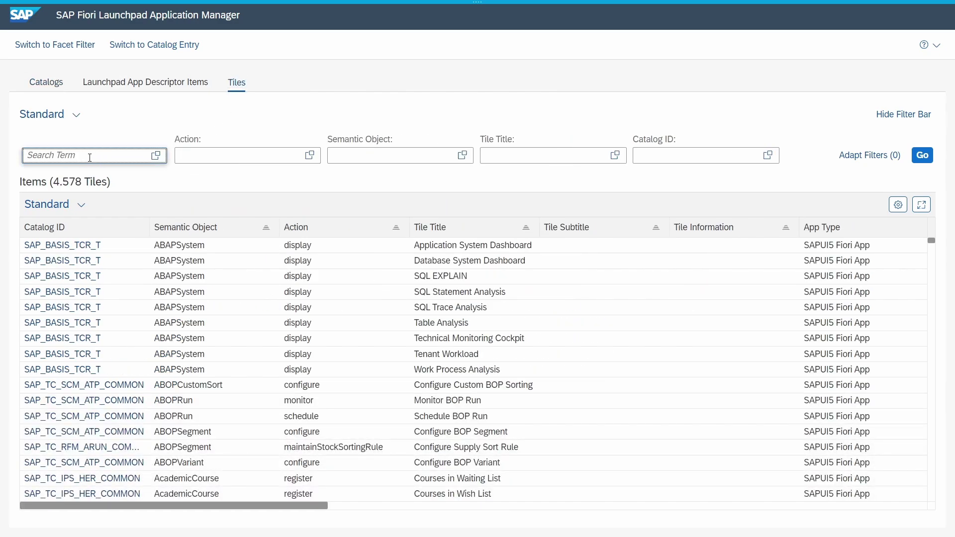
key(ctrl+v)
key(Return)
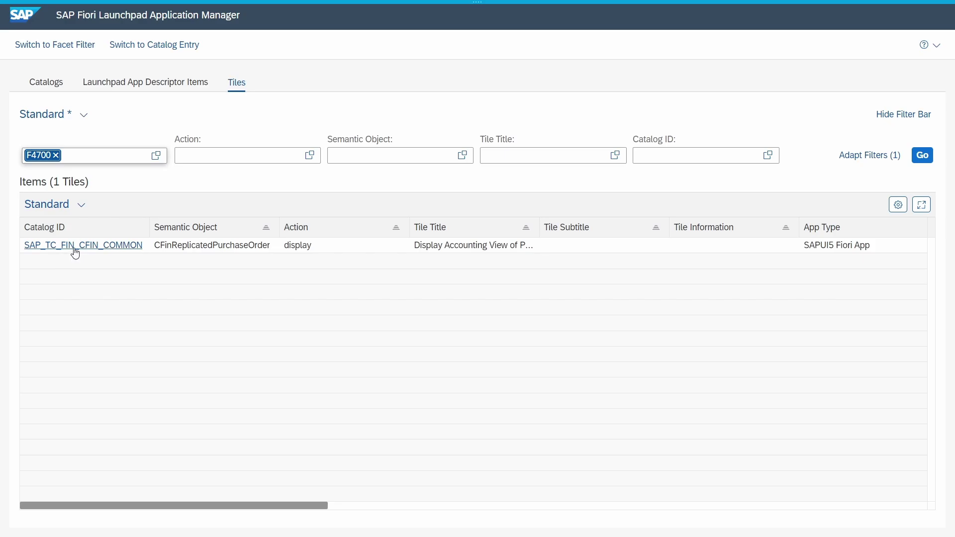
click(75, 249)
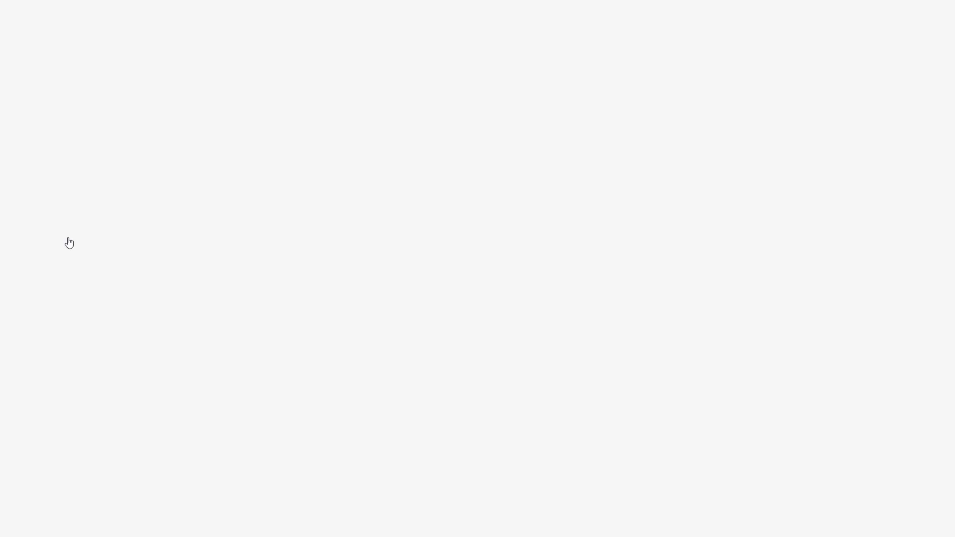
Step: Dismiss the error list and select the semantic object CFinReplicatedPurchaseOrder for copying
click(253, 440)
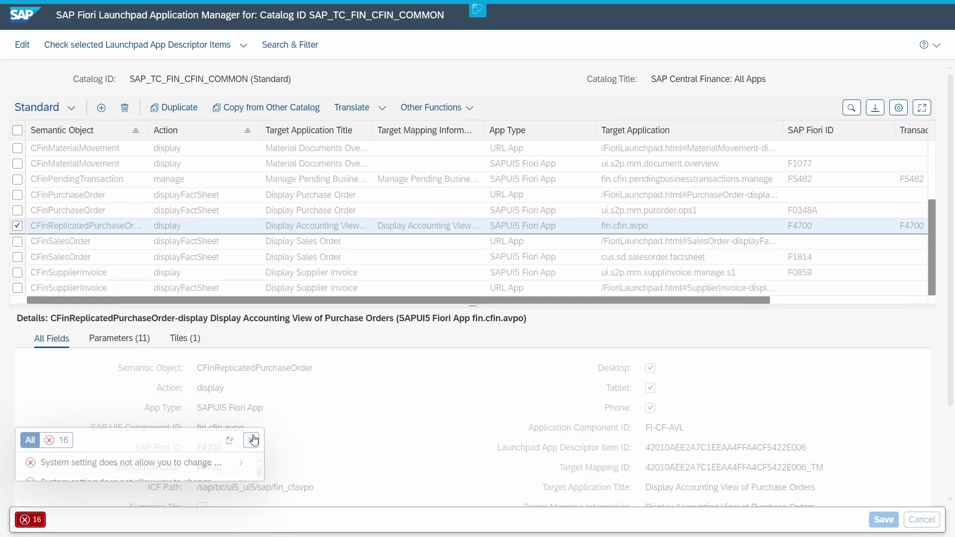
double_click(231, 371)
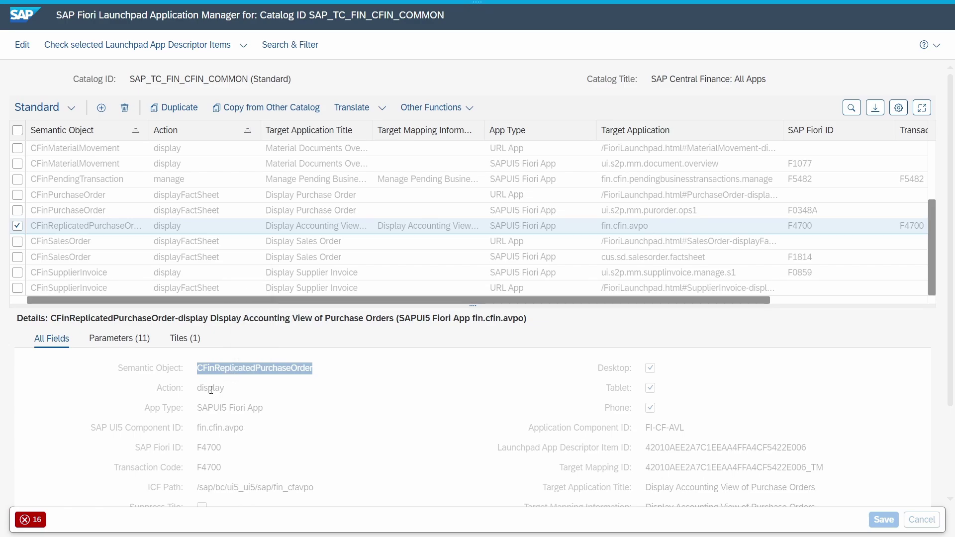
click(211, 390)
double_click(234, 371)
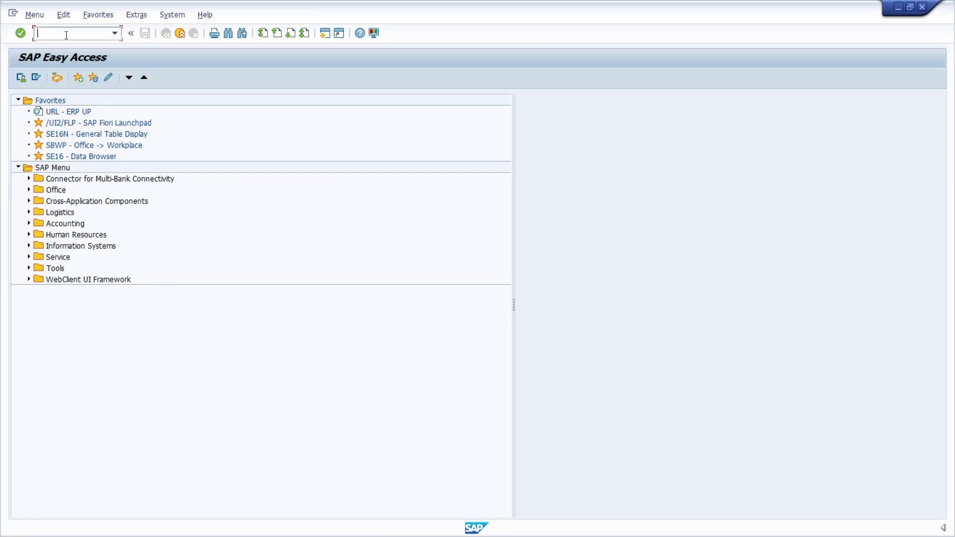
Step: Launch the Fiori Launchpad App Manager with /n/ui2/flpam, then enter /nse24 in the command field
text(/n/)
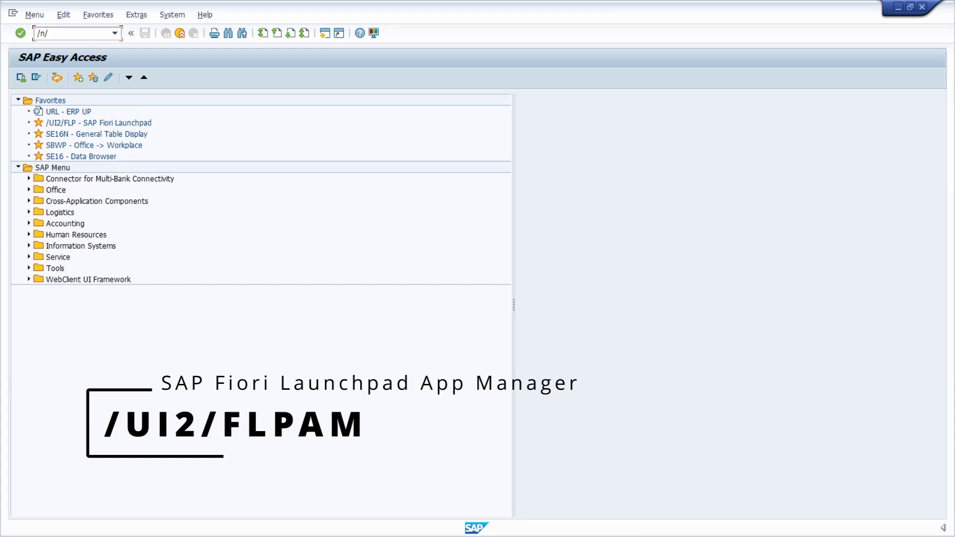
text(ui2/flpam)
key(Return)
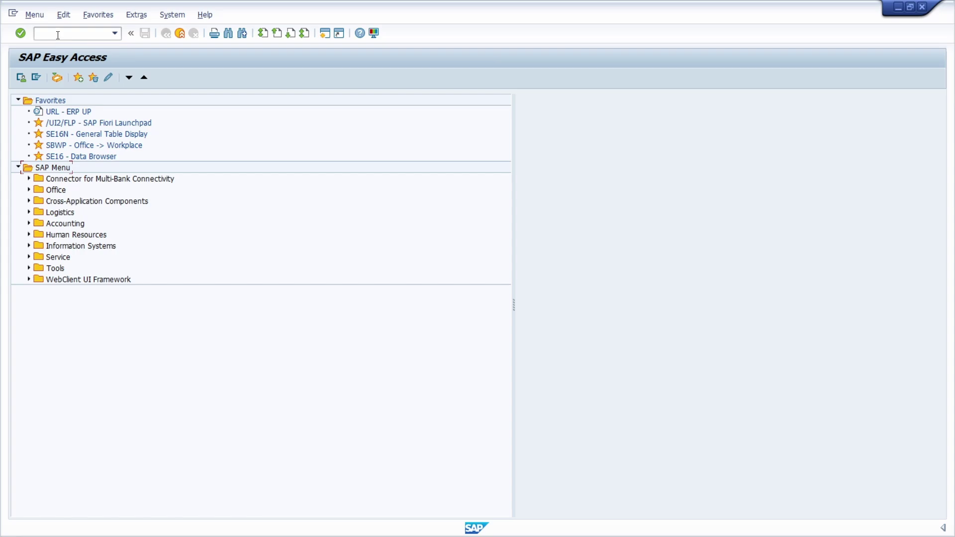
text(/nse24)
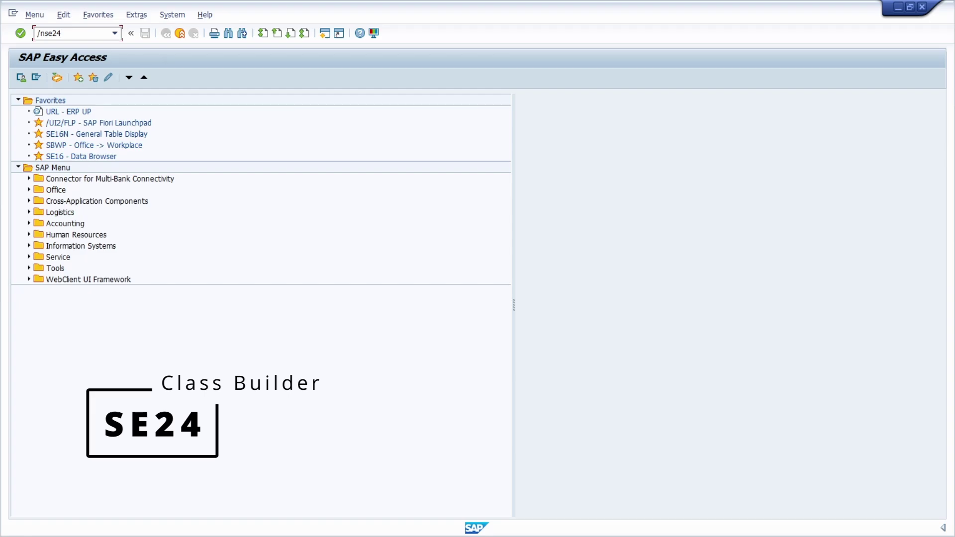
Step: Display class CL_LSAPI_MANAGER in the Class Builder (SE24)
key(Return)
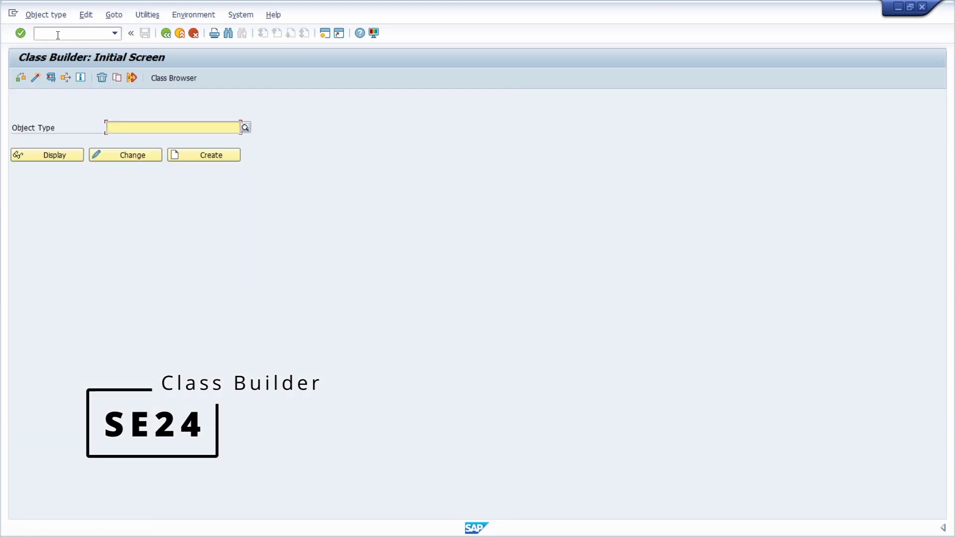
text(cl_ls)
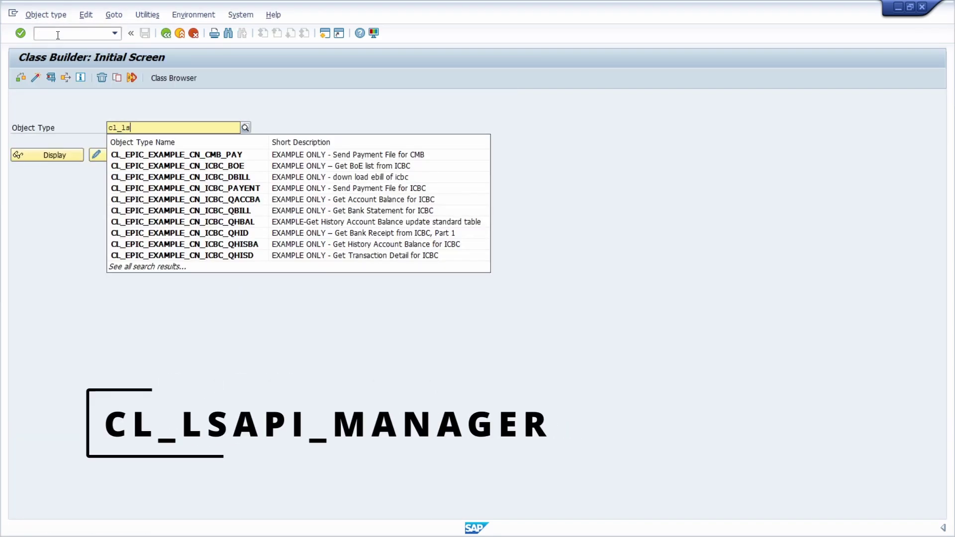
text(api_manager)
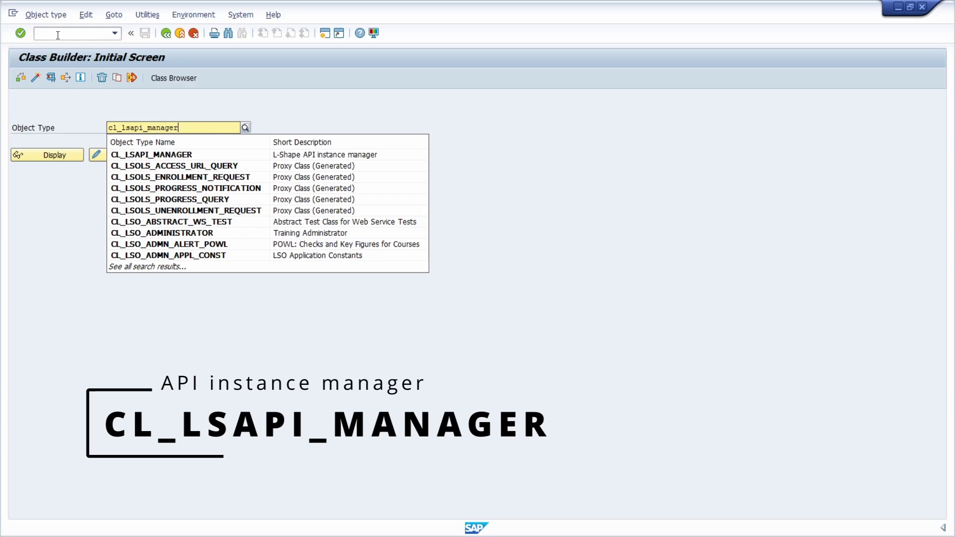
click(38, 150)
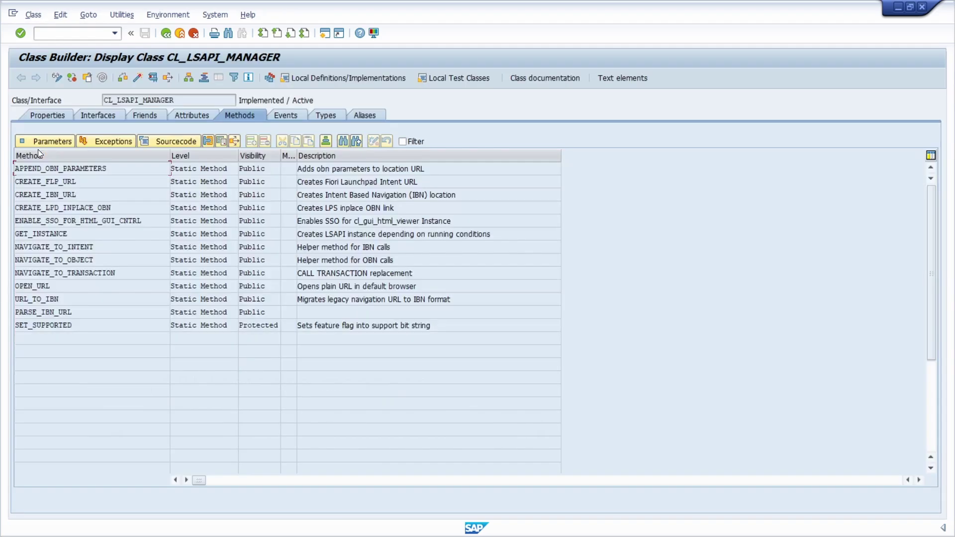
Step: Inspect the class's NAVIGATE_TO_INTENT and CREATE_IBN_URL methods
double_click(115, 247)
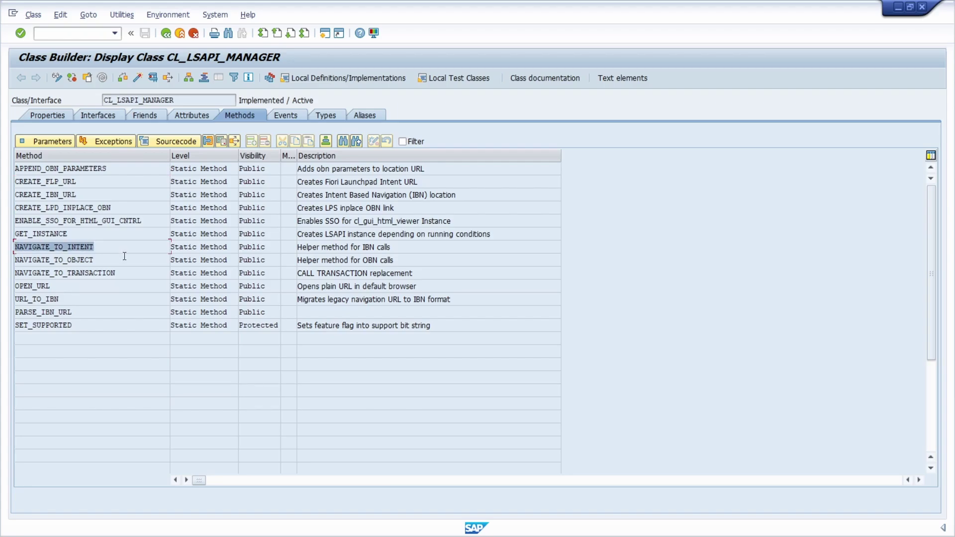
double_click(104, 197)
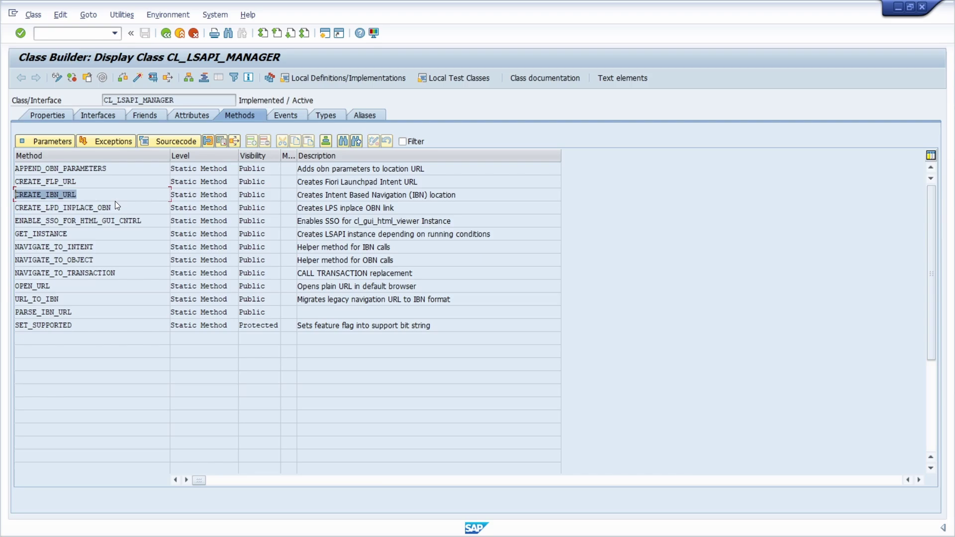
drag(94, 248, 15, 248)
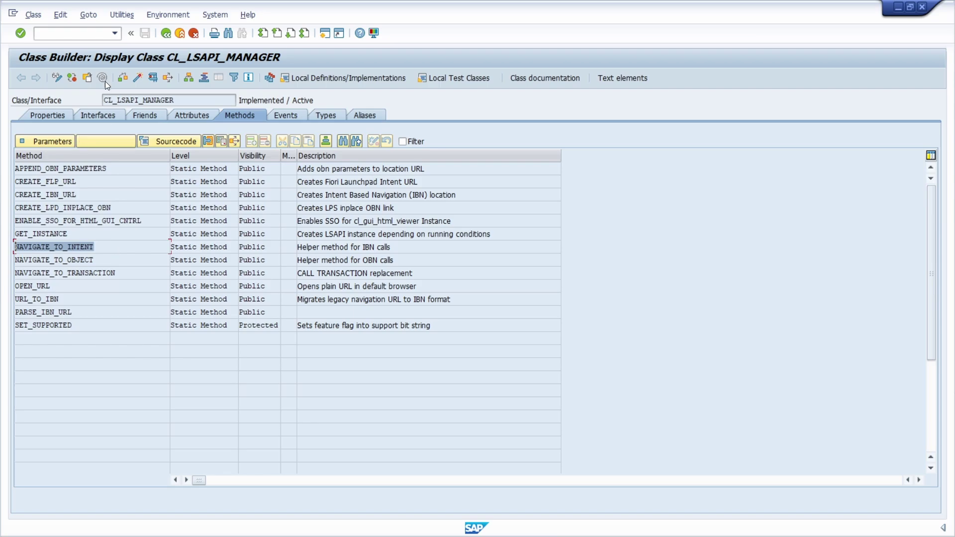
click(72, 35)
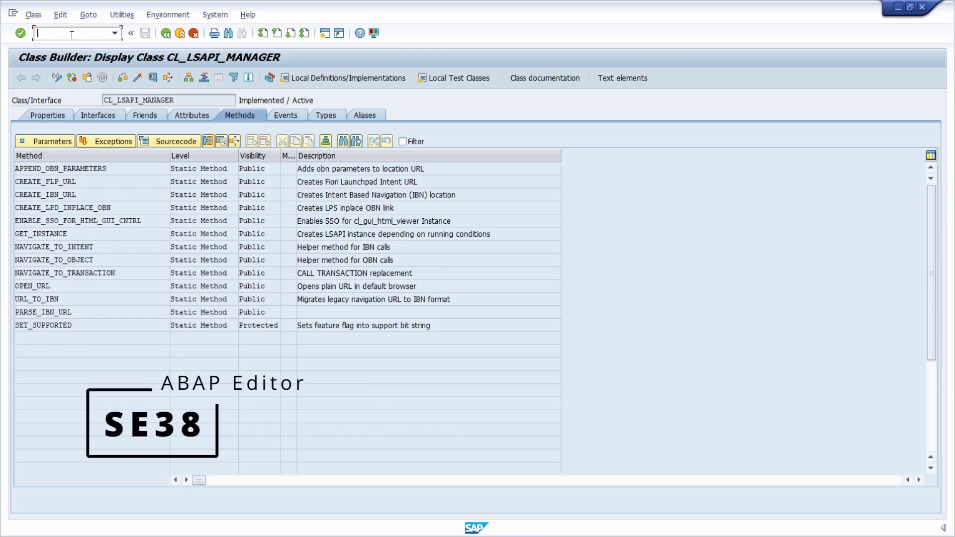
Step: Display the source of report Z_CALL_SAP_FIORI_APP in the ABAP Editor via /nse38
text(/nse38)
key(Return)
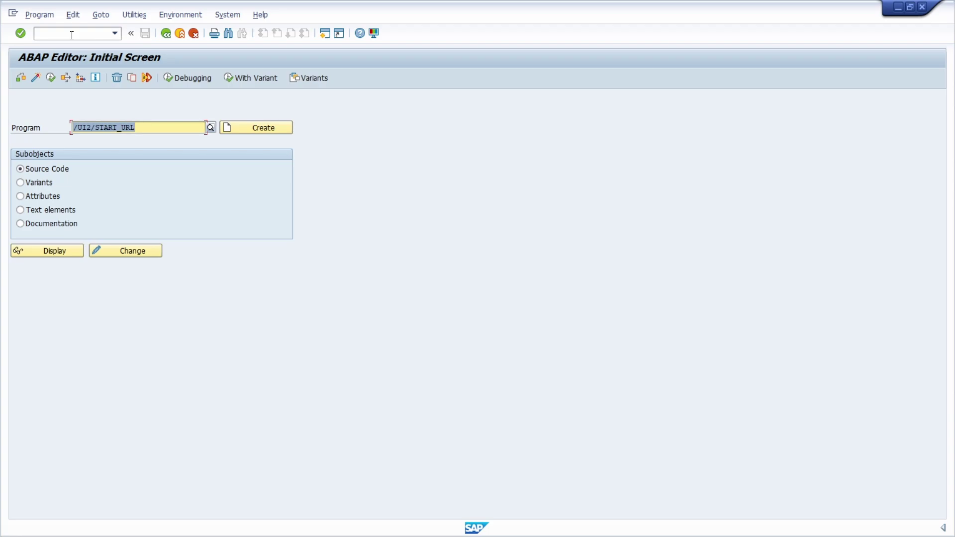
key(Delete)
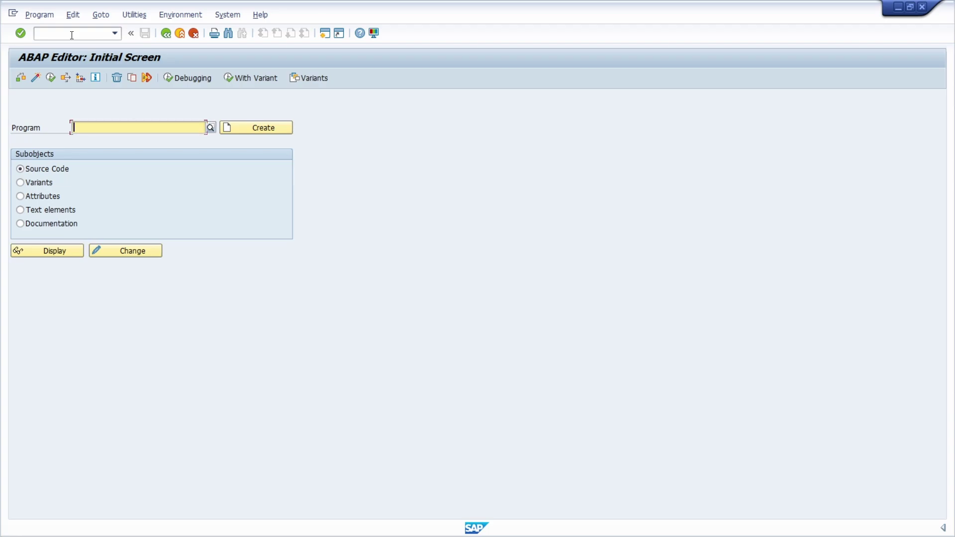
text(z_call_)
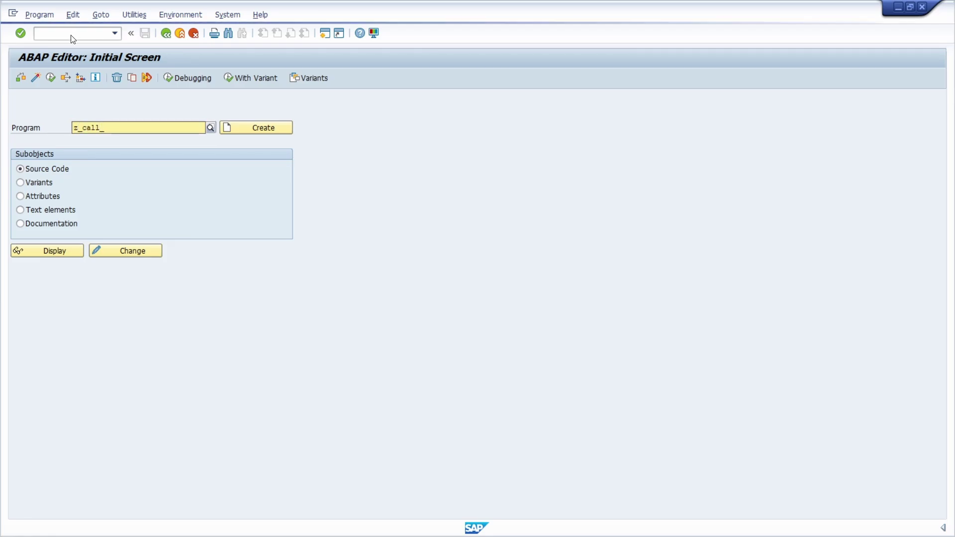
text(sap_fiori)
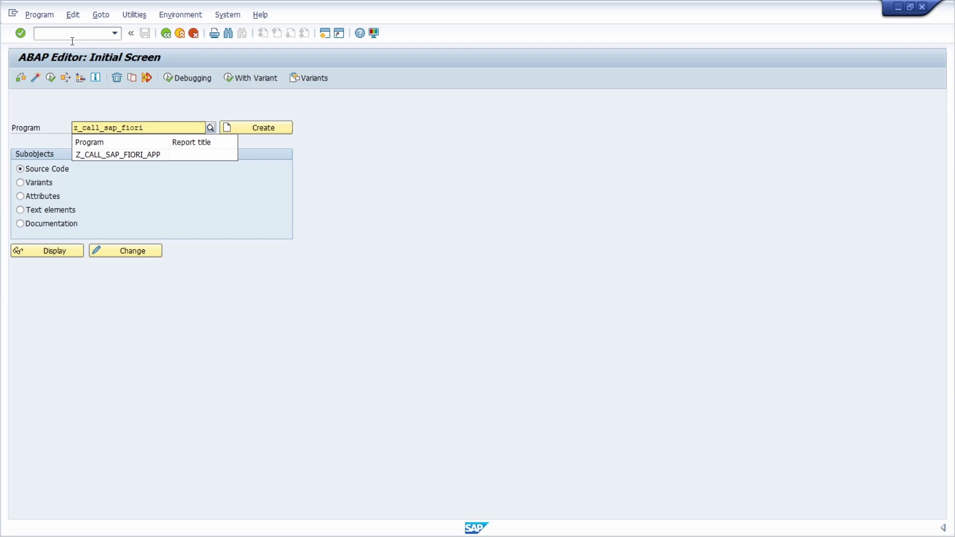
click(130, 156)
click(65, 251)
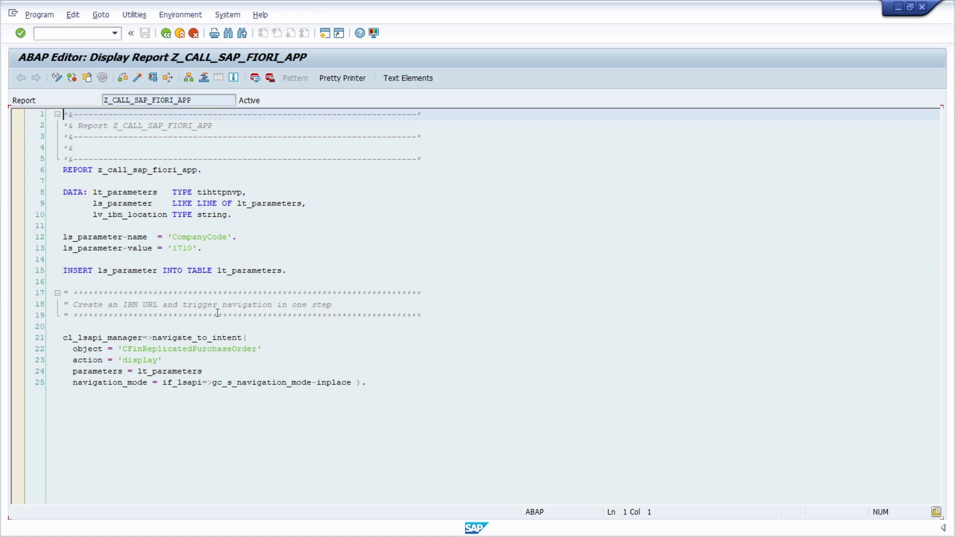
drag(379, 387, 30, 338)
click(354, 351)
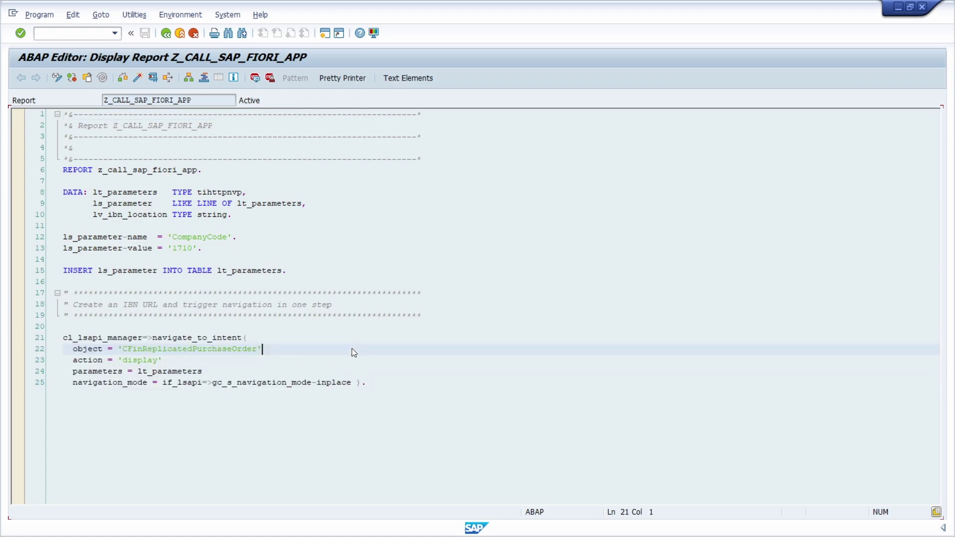
double_click(121, 340)
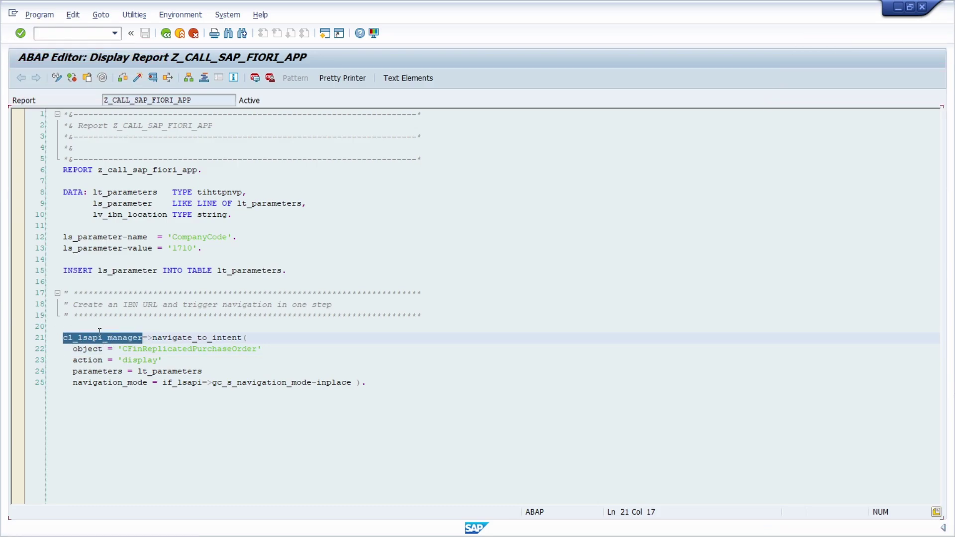
double_click(174, 340)
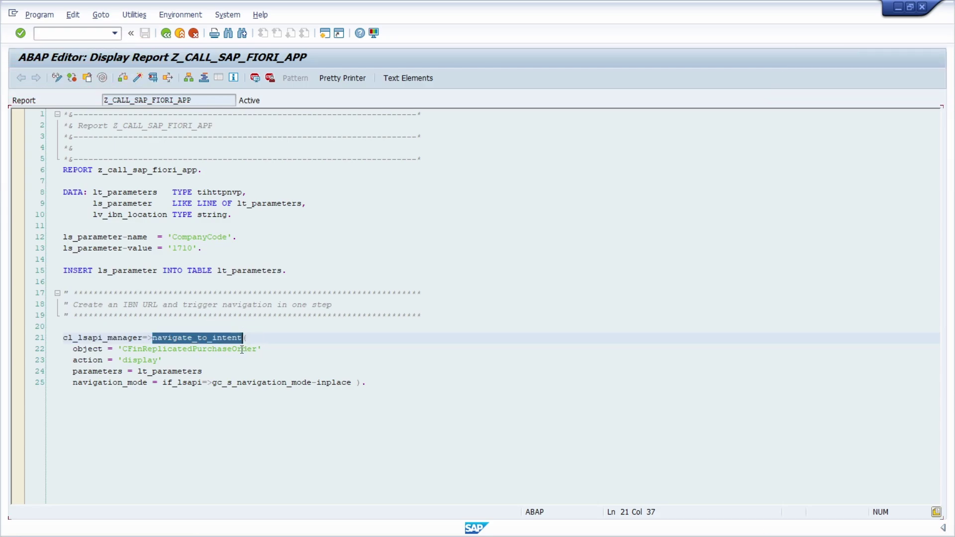
click(160, 360)
double_click(160, 350)
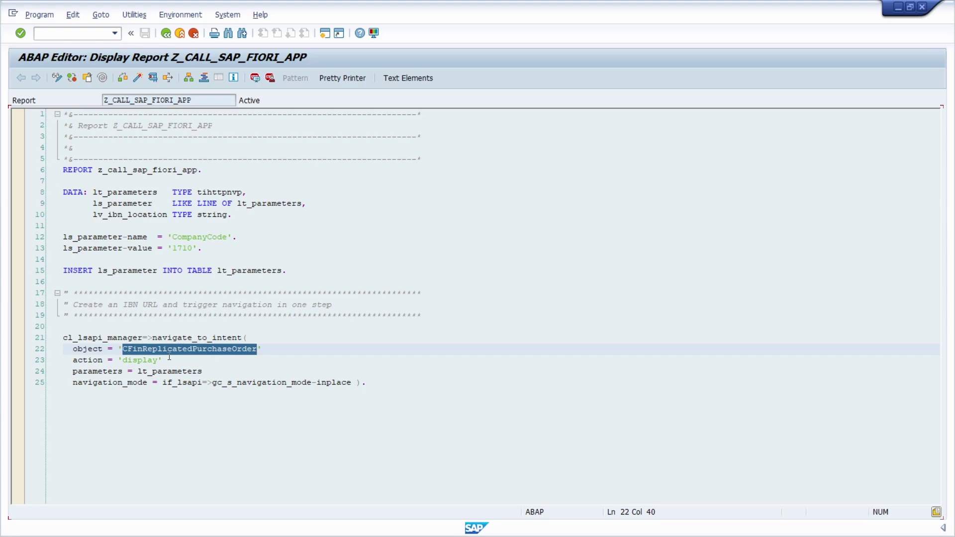
double_click(140, 360)
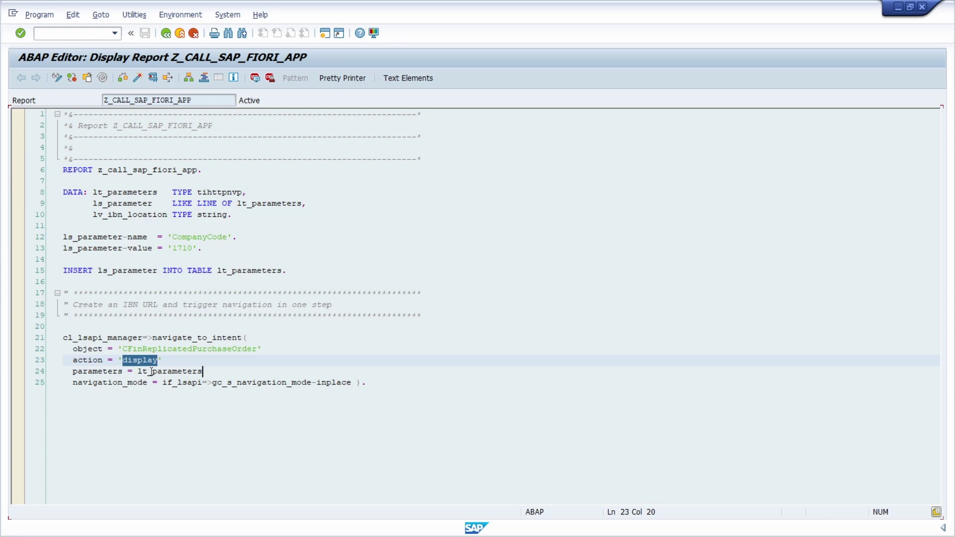
double_click(199, 371)
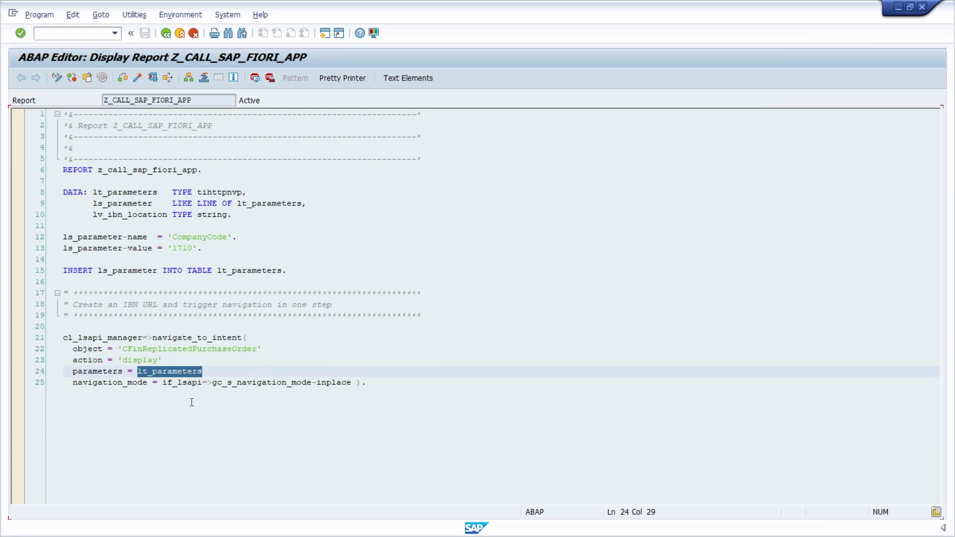
drag(163, 383, 351, 386)
click(382, 382)
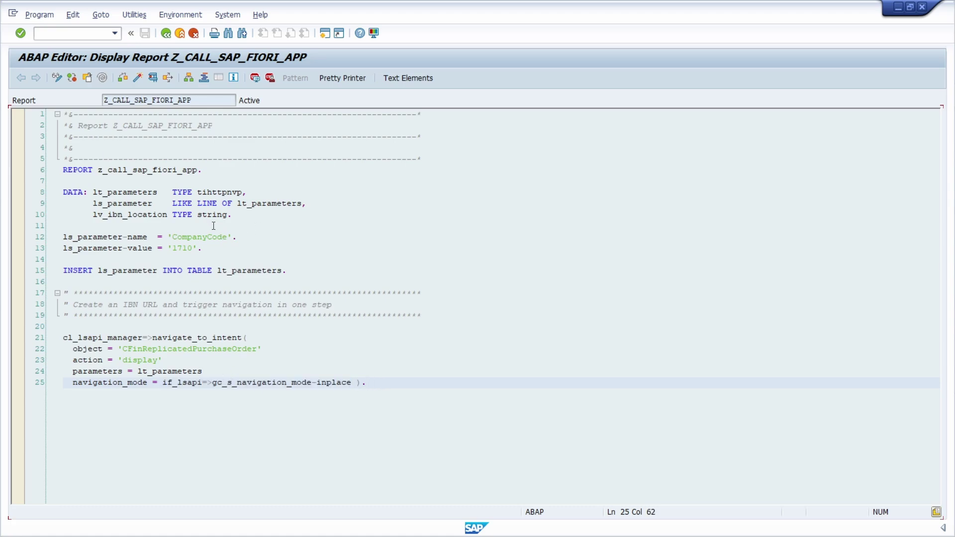
double_click(215, 192)
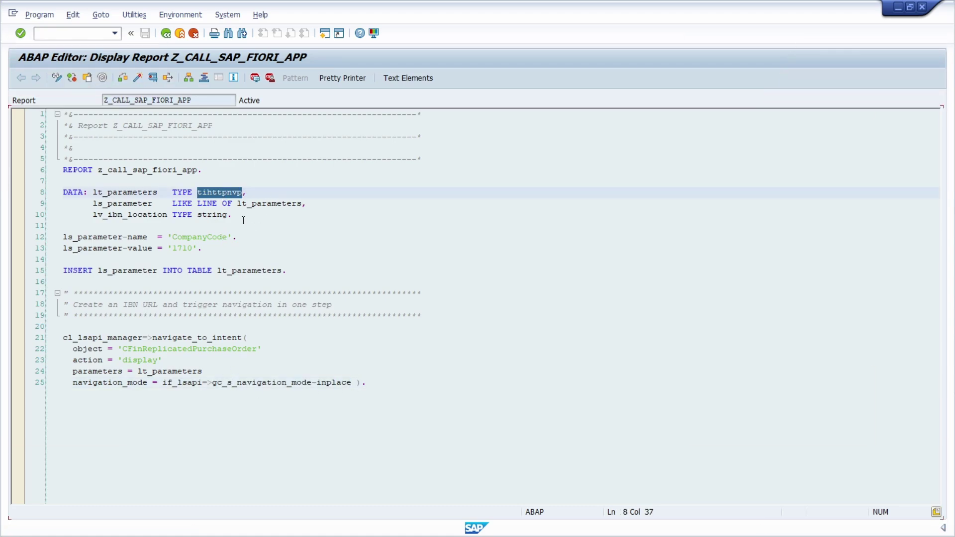
click(258, 191)
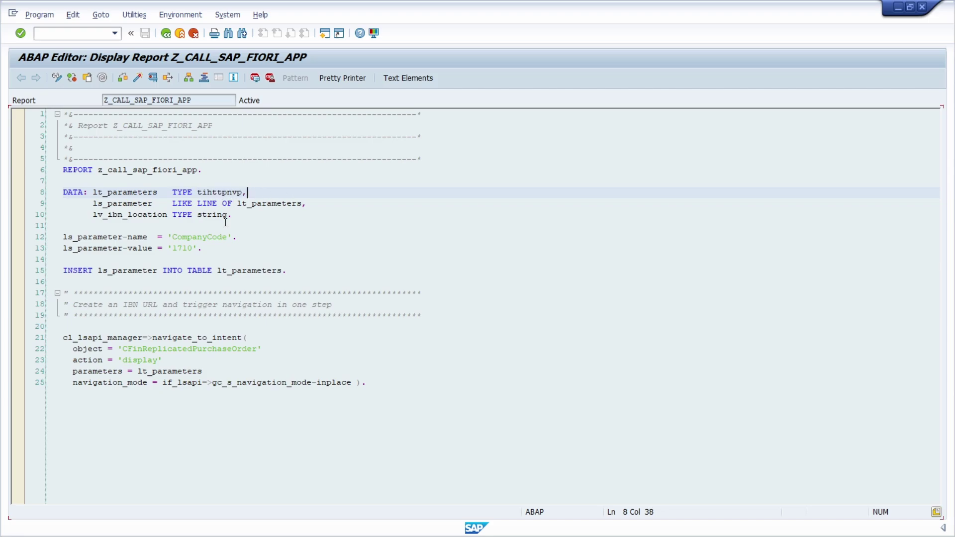
double_click(185, 244)
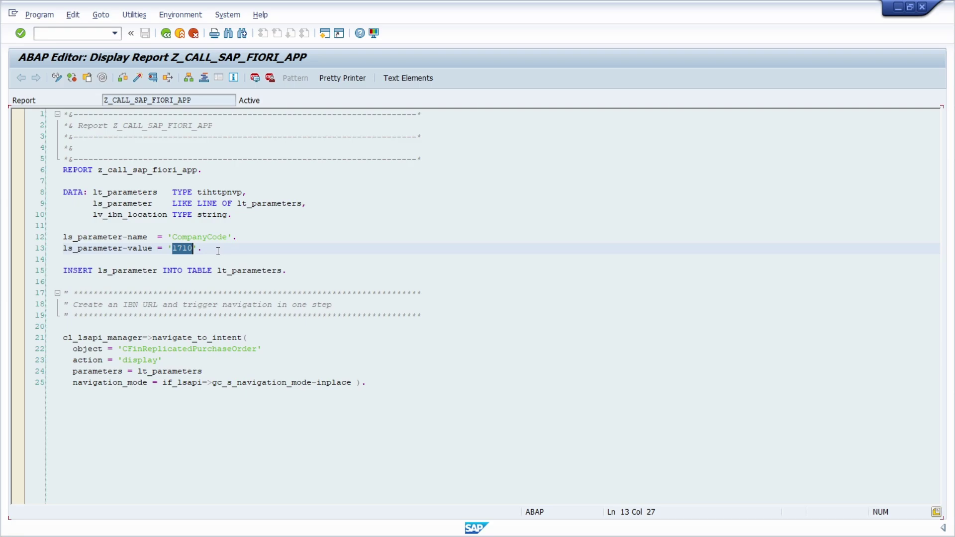
click(221, 251)
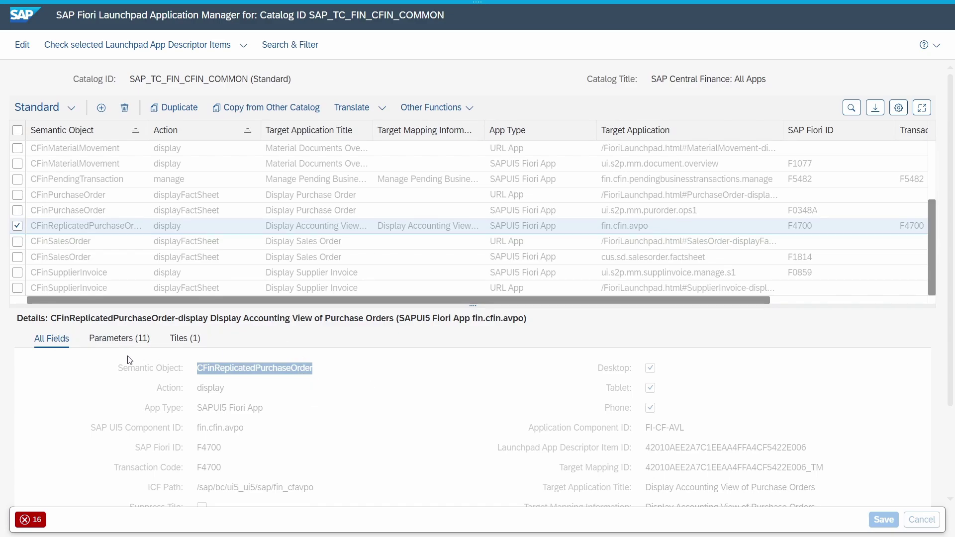
Step: Show and scroll through the 11 parameters of the CFinReplicatedPurchaseOrder display target mapping
click(107, 341)
click(251, 480)
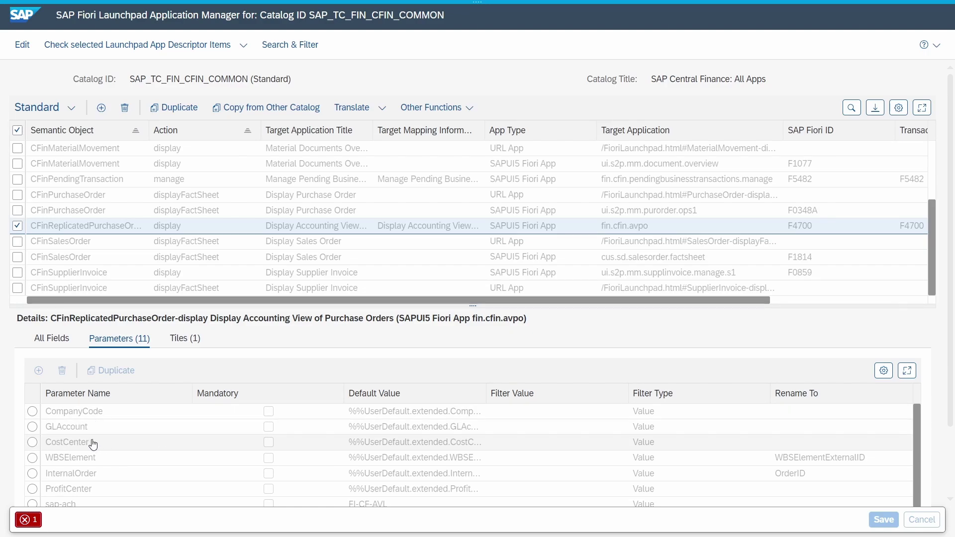
scroll(90, 445, down, 4)
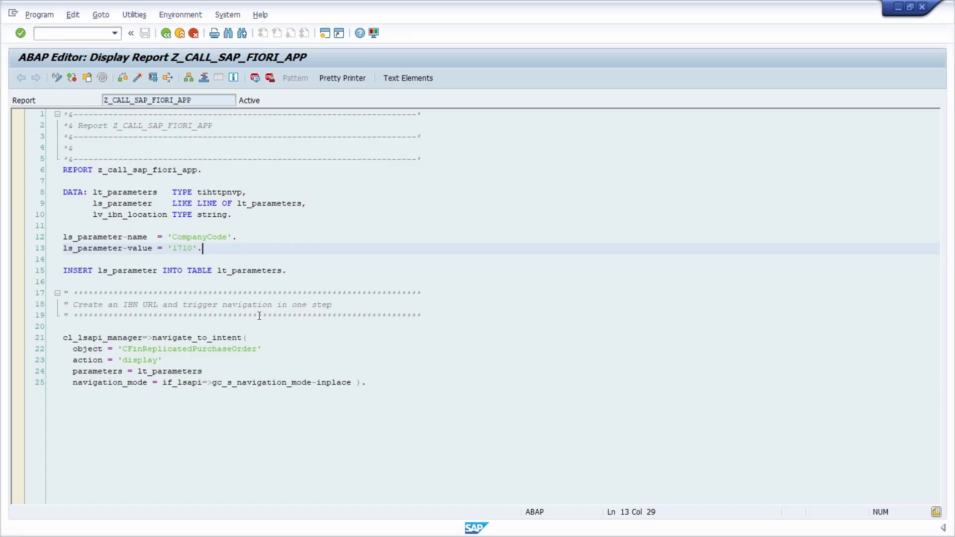
drag(201, 249, 31, 236)
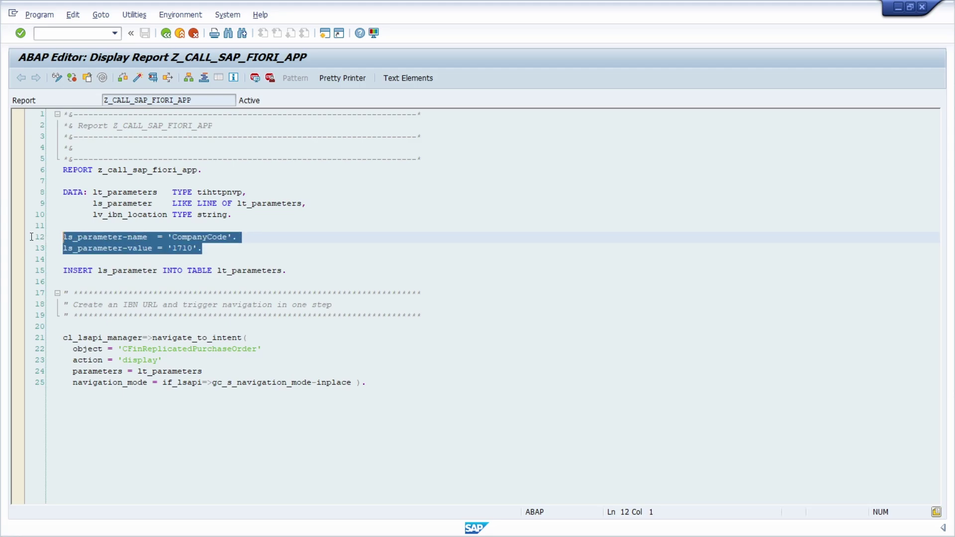
click(140, 237)
double_click(140, 237)
double_click(204, 237)
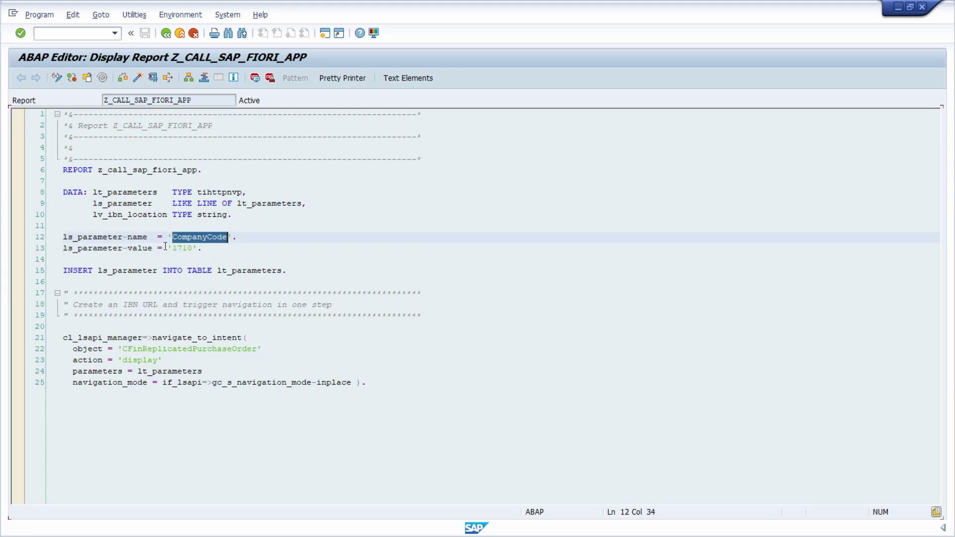
double_click(182, 248)
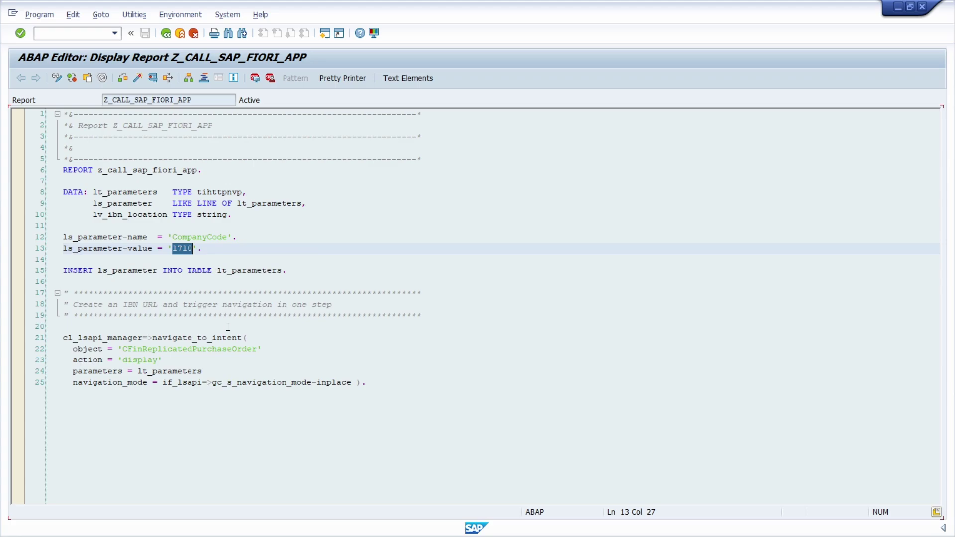
click(259, 260)
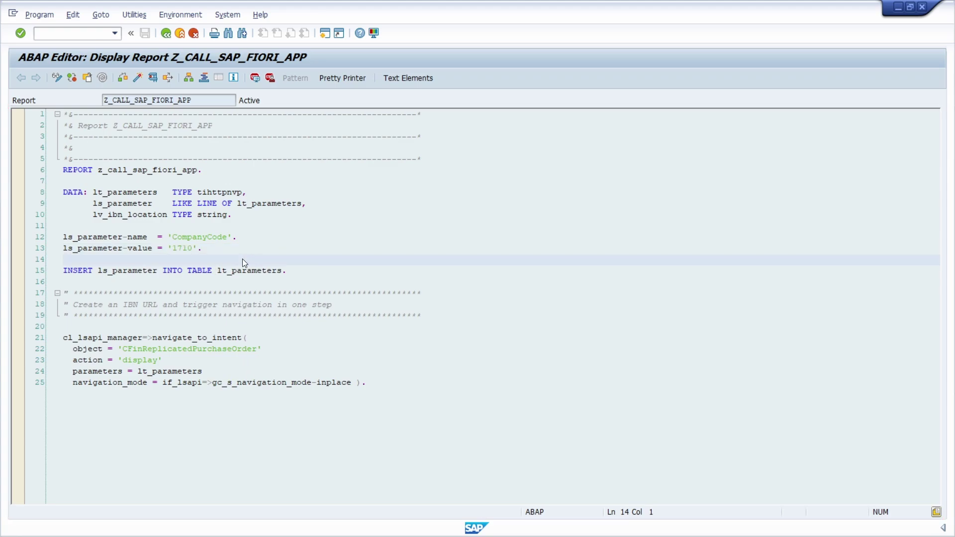
key(F8)
click(324, 300)
Step: Create transaction Z_CALL_FIORI in SE93 with short text 'Call SAP Fiori App' as a report transaction
click(68, 32)
text(/nse93)
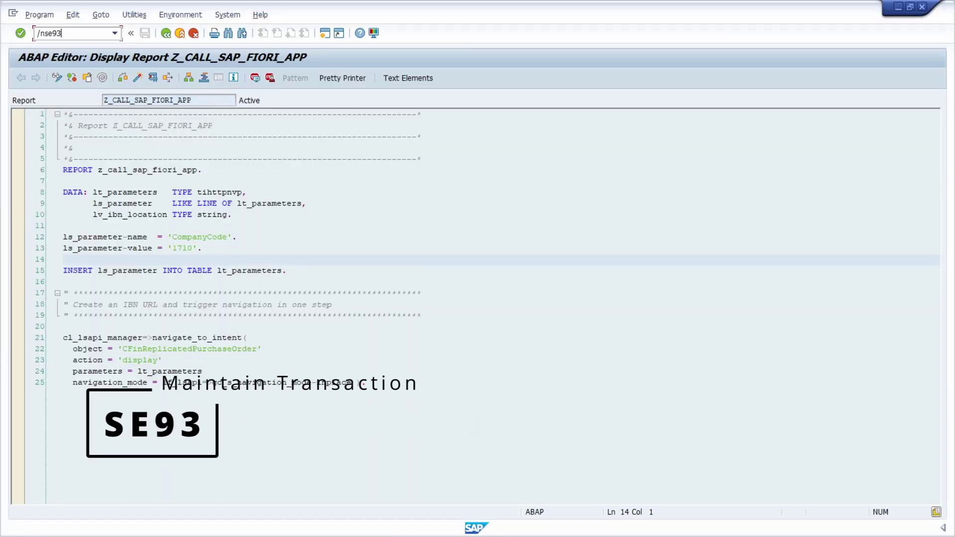
key(Return)
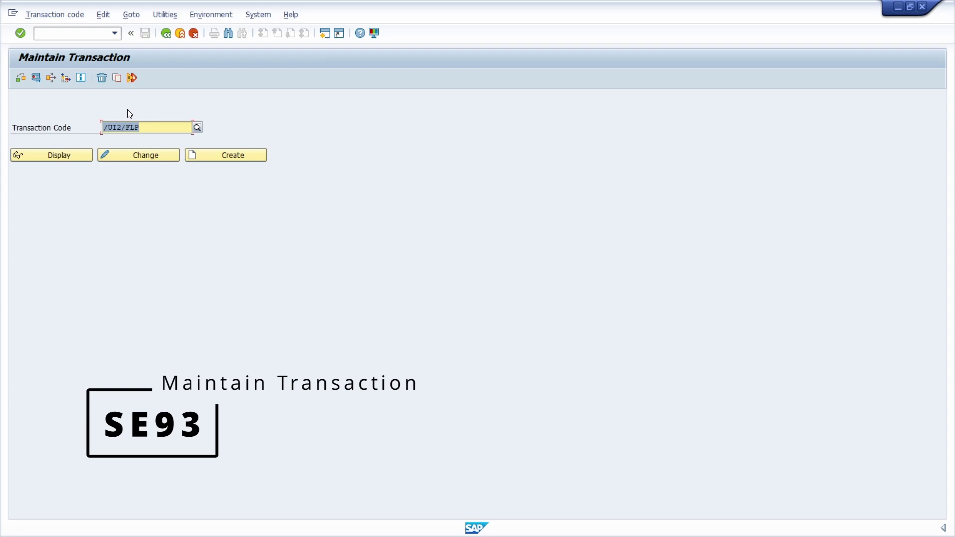
text(Z_CALL)
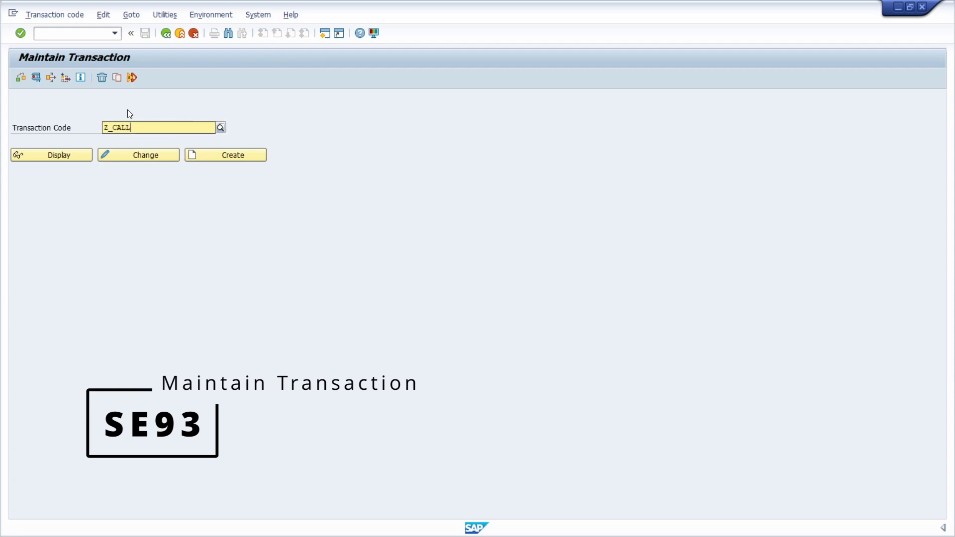
text(_Fiori)
click(222, 155)
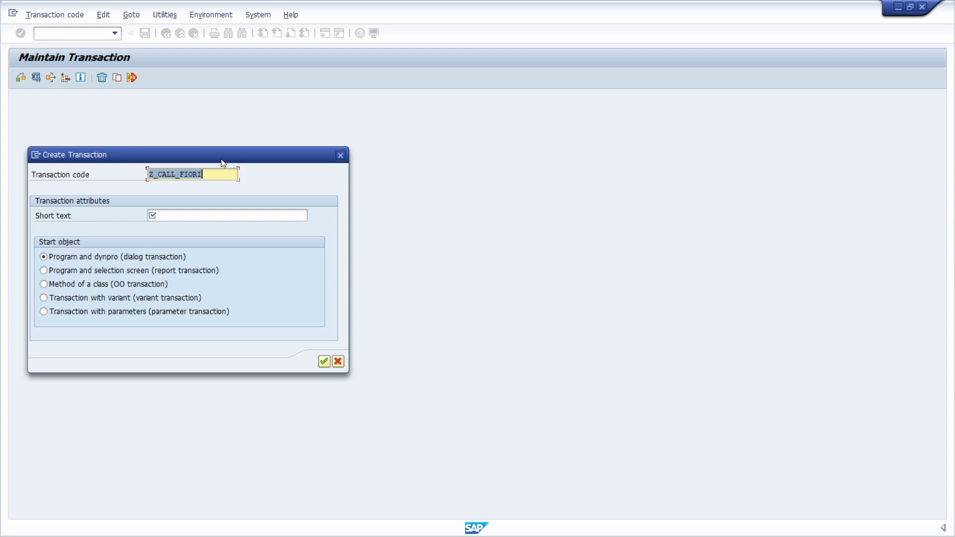
click(196, 215)
text(Call SA)
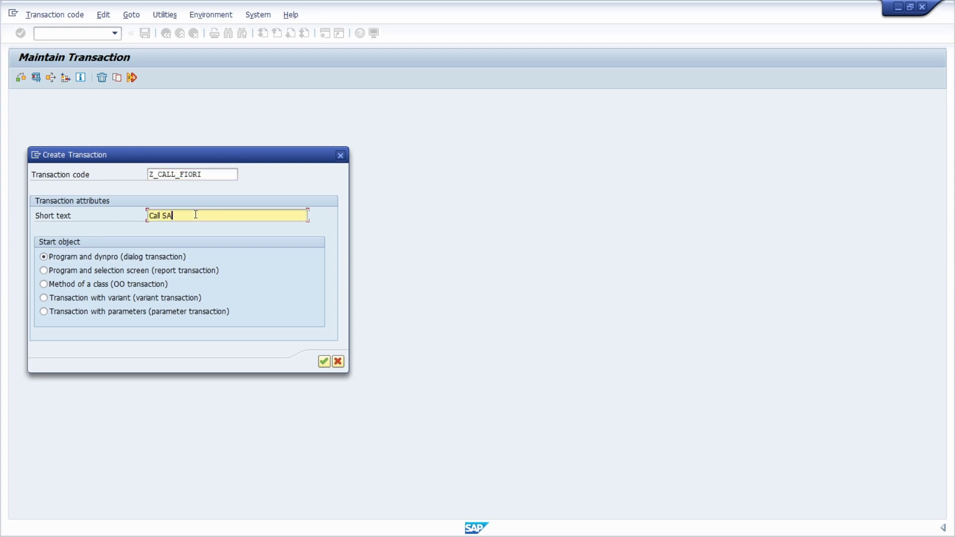
text(P Fiori App)
click(160, 272)
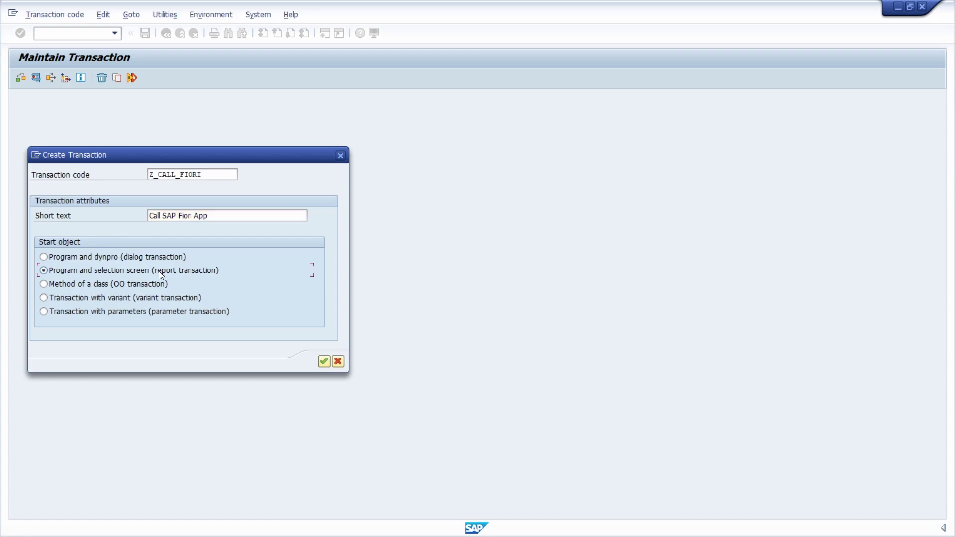
Step: Set Z_CALL_SAP_FIORI_APP as the program and enable SAP GUI for HTML and Java
click(323, 361)
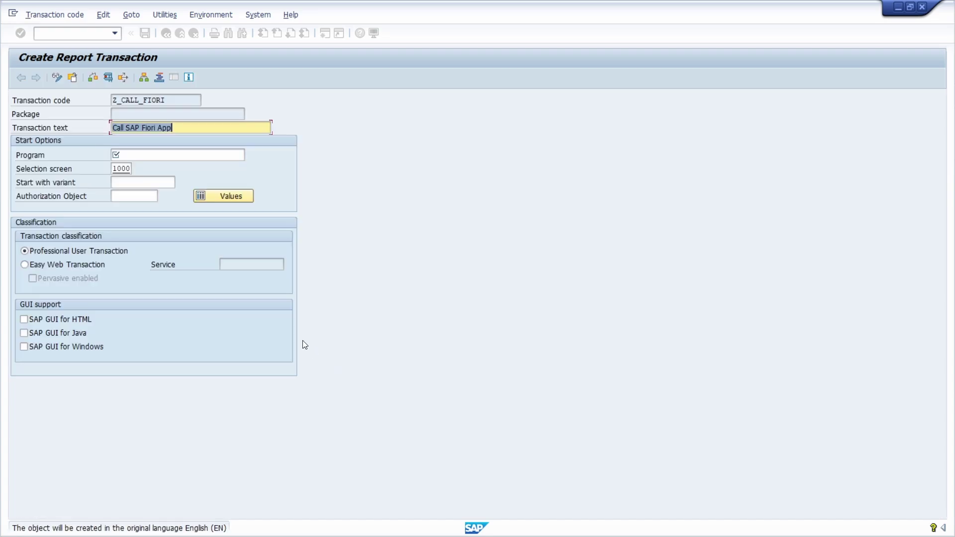
click(152, 155)
text(Z_CALL_SAP_FIORI_APP)
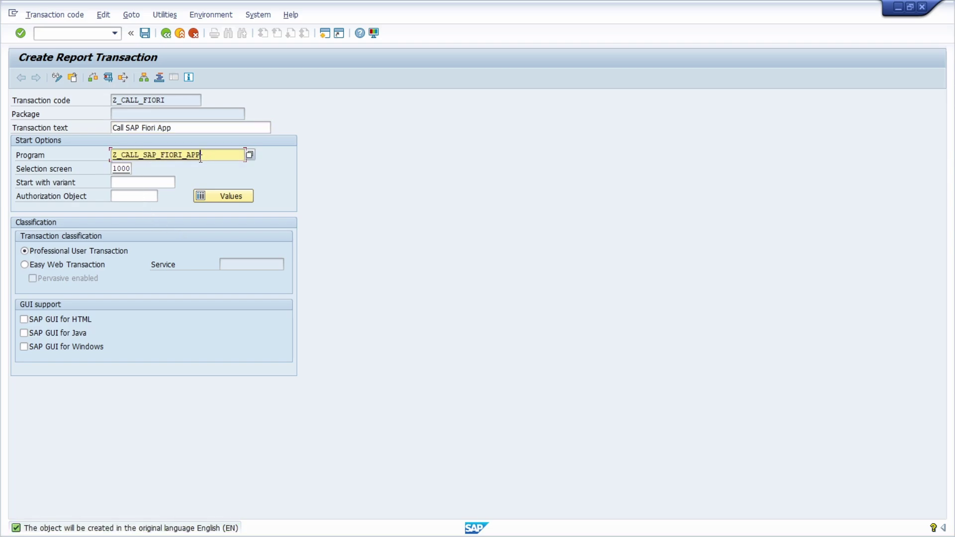
click(74, 319)
click(46, 333)
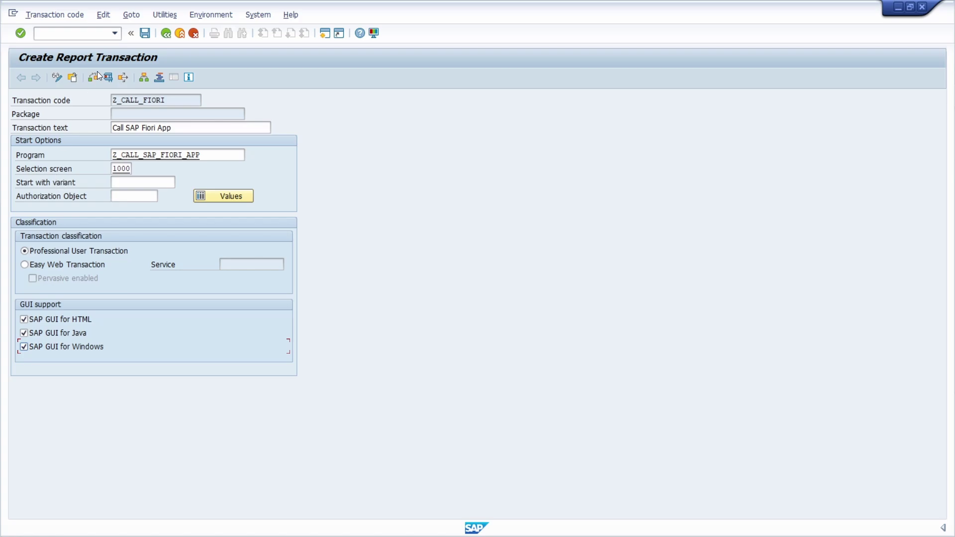
Step: Save the transaction as a local object in $TMP and test-run it, allowing the launchpad
click(144, 33)
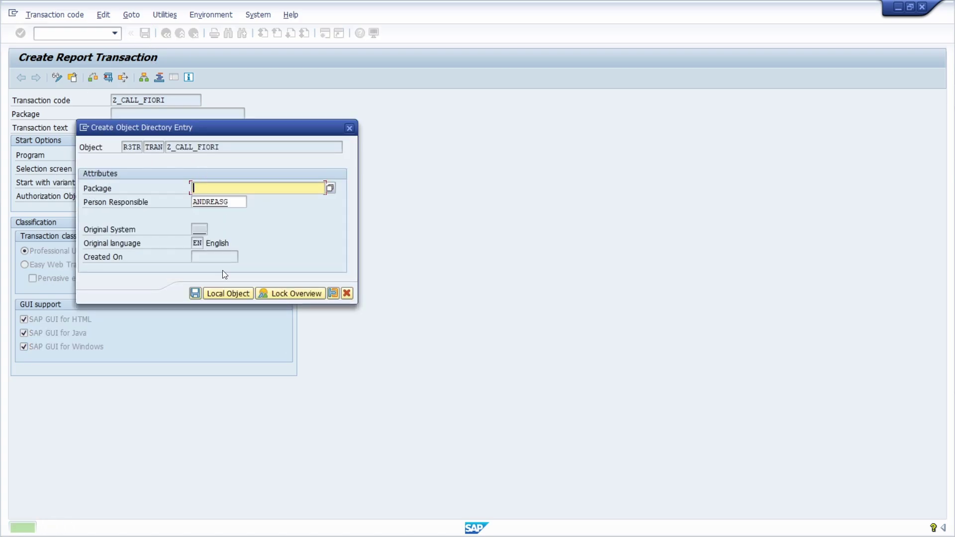
click(233, 293)
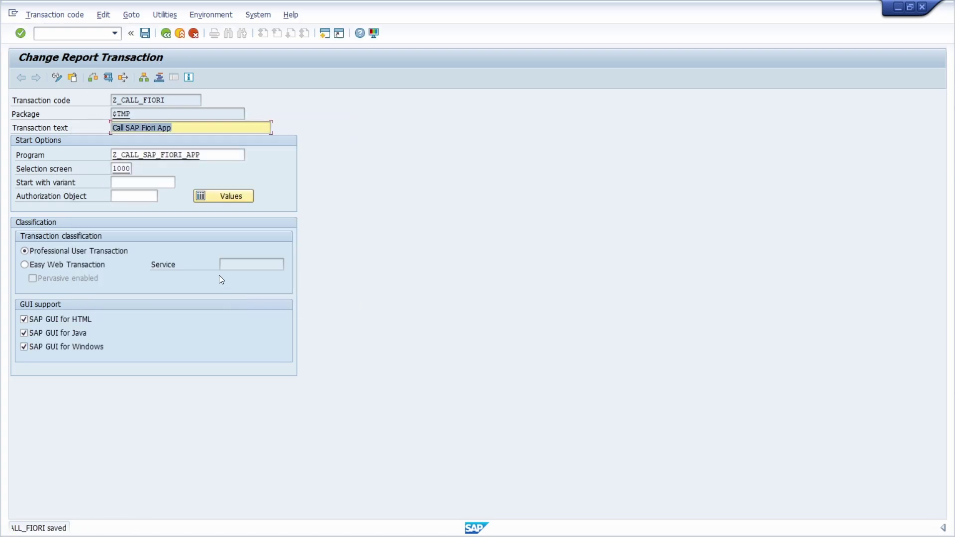
click(108, 78)
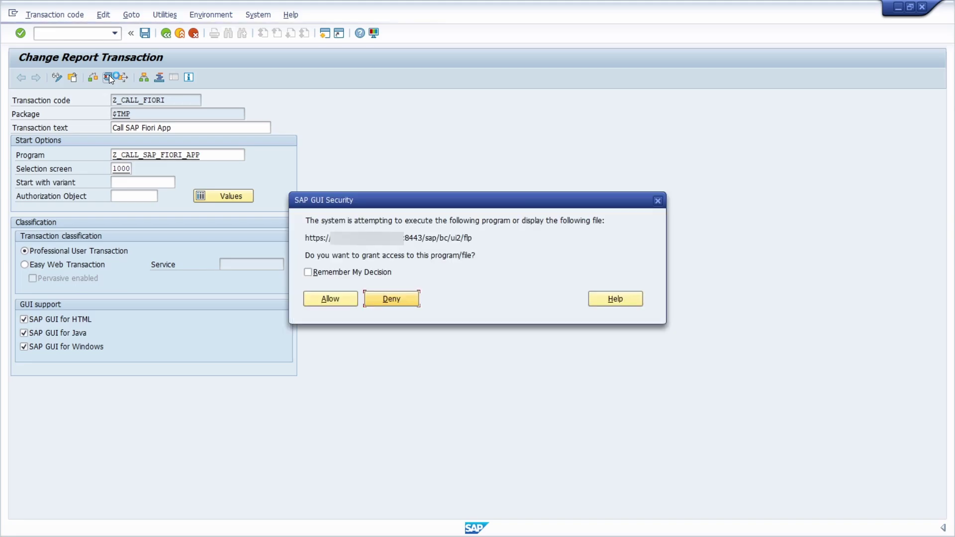
click(334, 297)
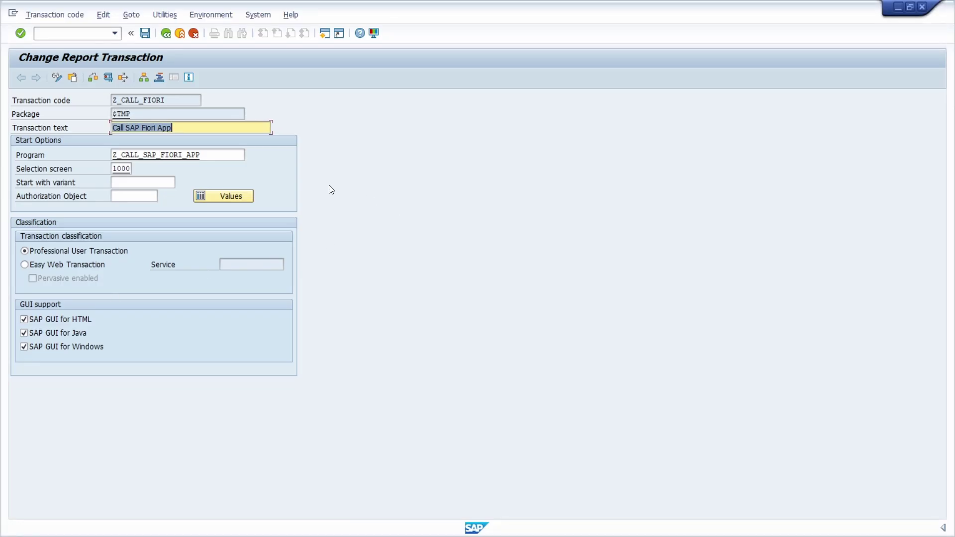
Step: Open the program execution screen with /nsa38
key(shift+Tab)
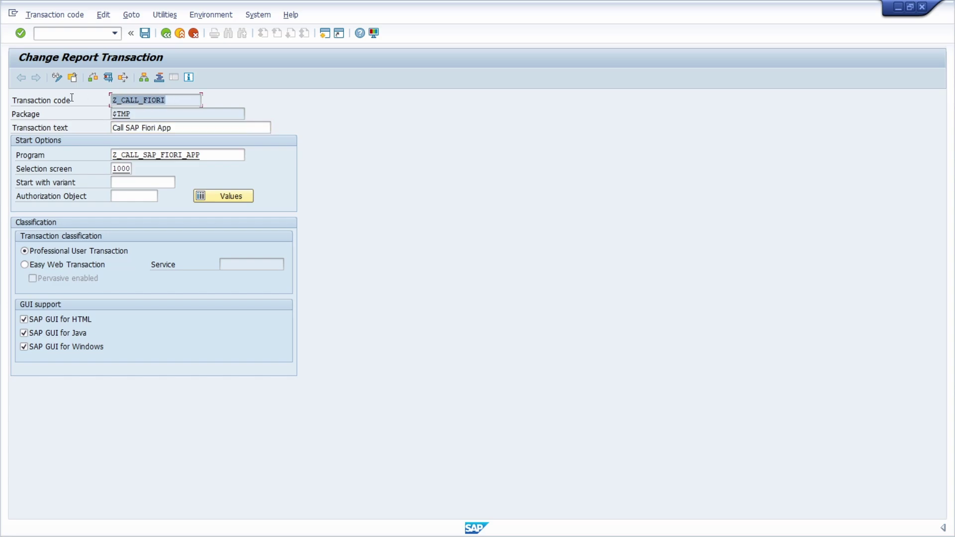
click(77, 31)
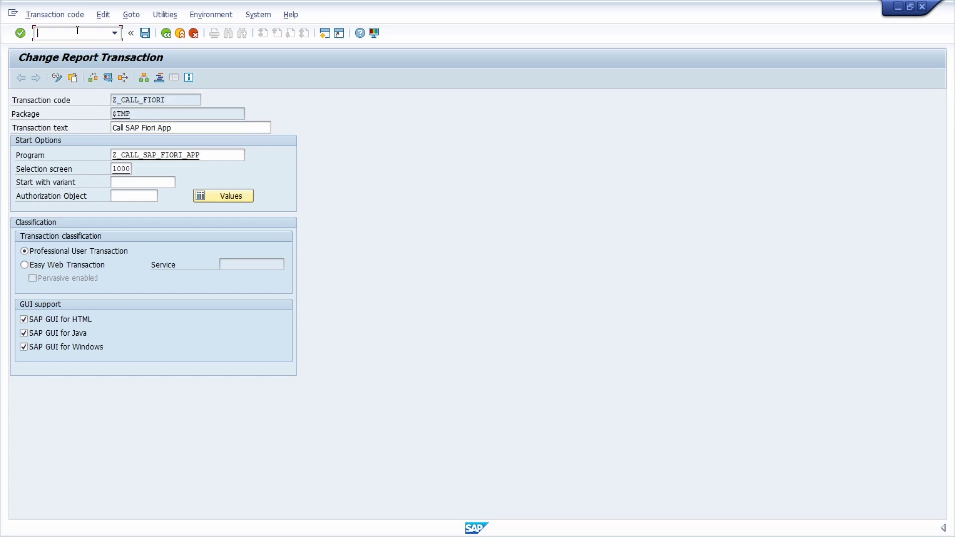
text(/nsa38)
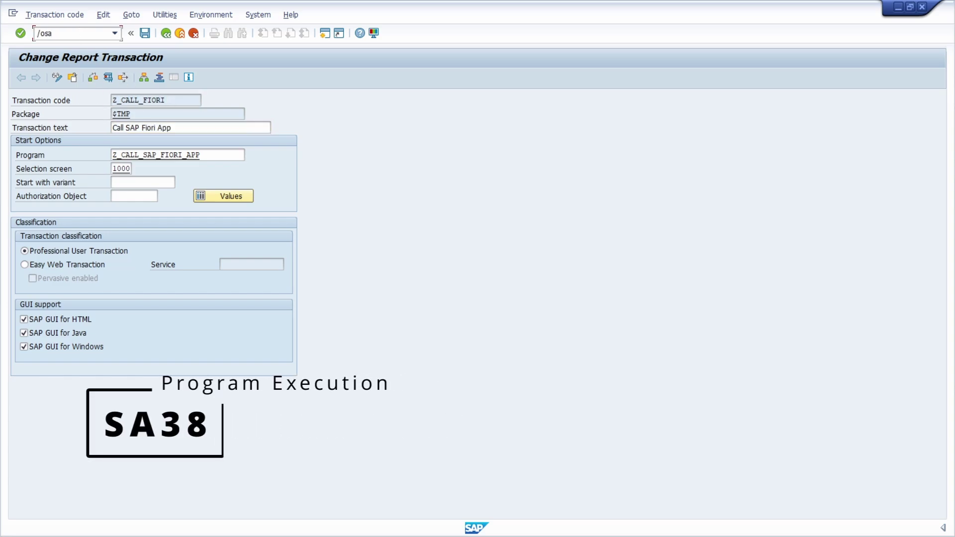
key(Return)
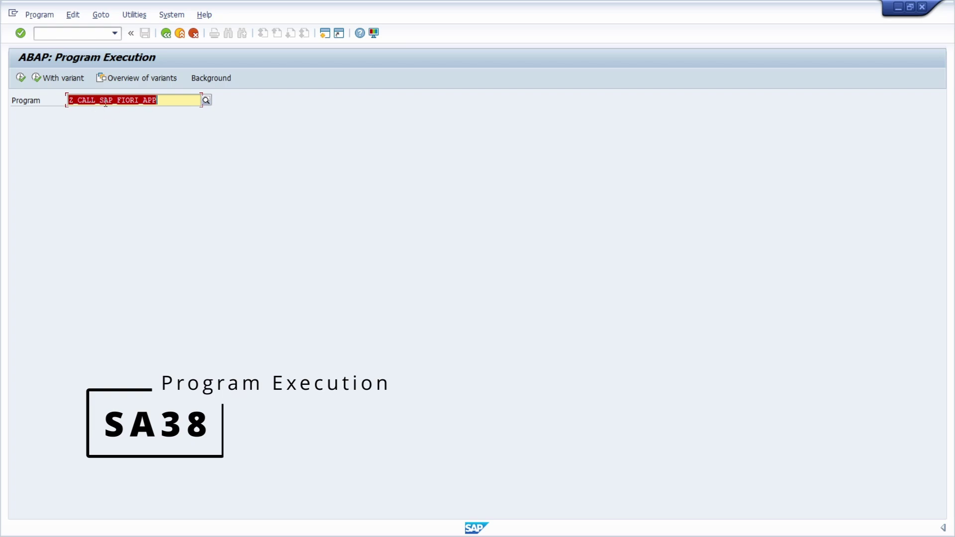
click(162, 98)
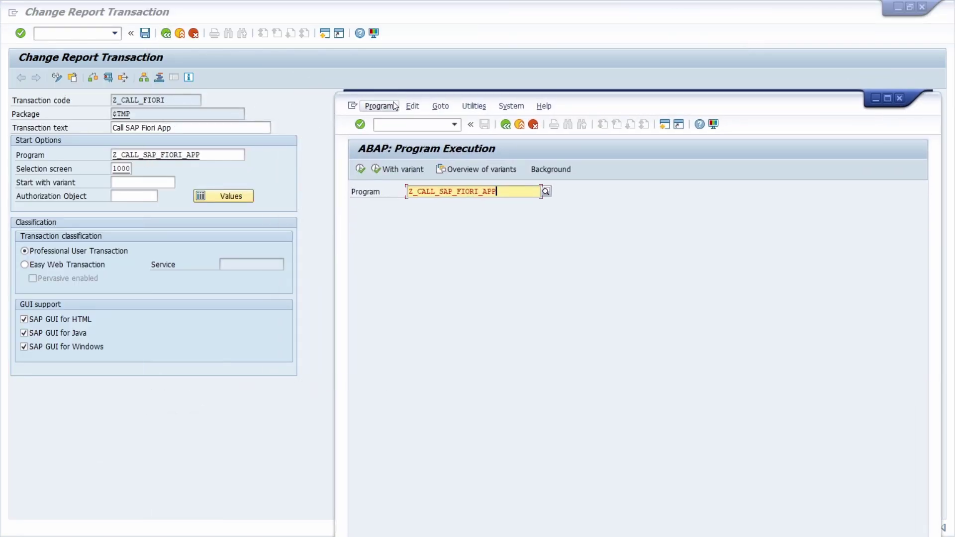
Step: Run /nz_call_fiori in the second session and allow it to open the Fiori app
click(401, 127)
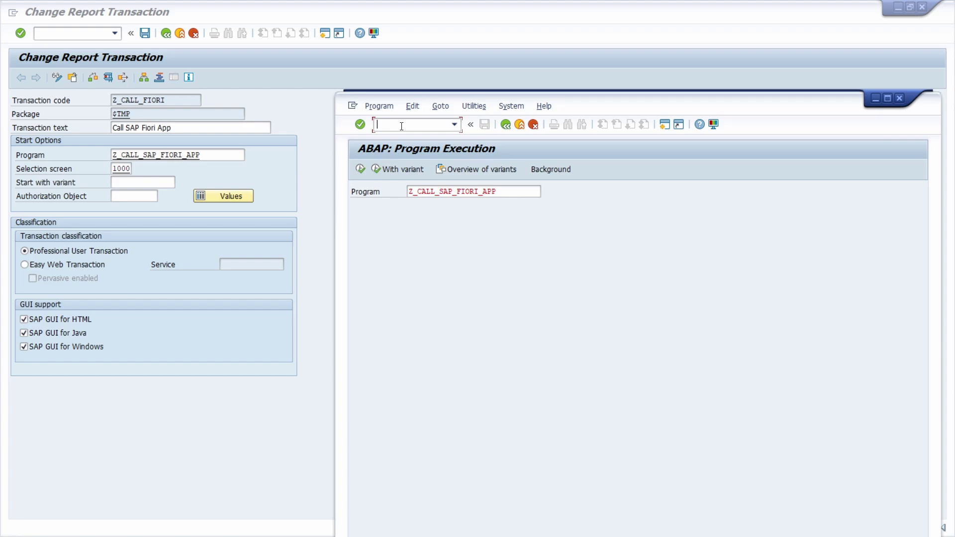
text(/nz_call_fiori)
key(Return)
click(484, 376)
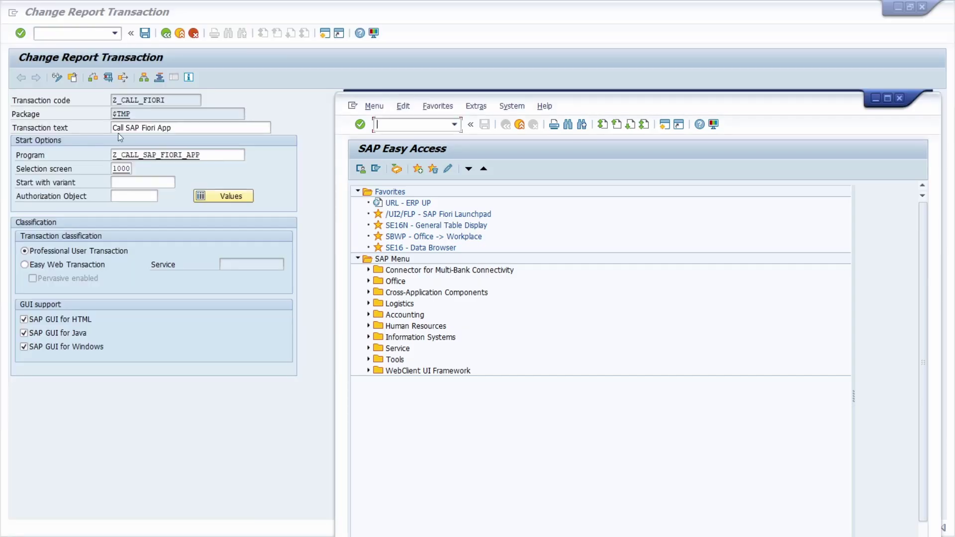
Step: Display report Z_CALL_SAP_FIORI_APP via /nse38 and move the editor window up-left
text(/nse38)
key(Return)
click(390, 347)
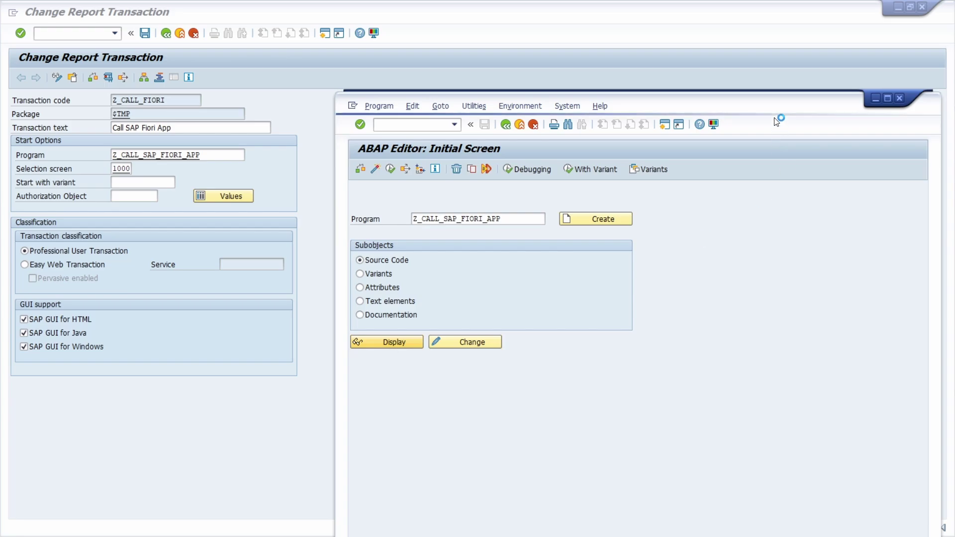
drag(783, 107, 707, 81)
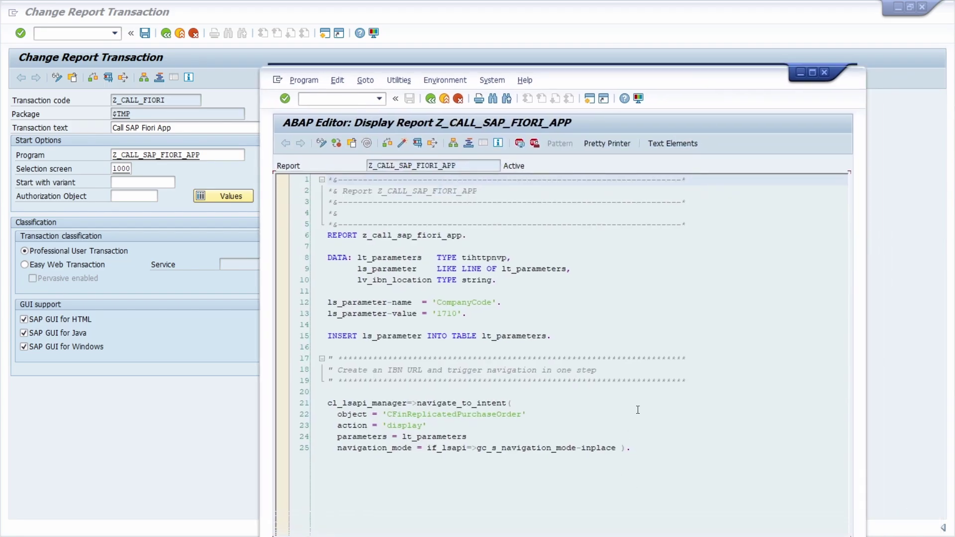